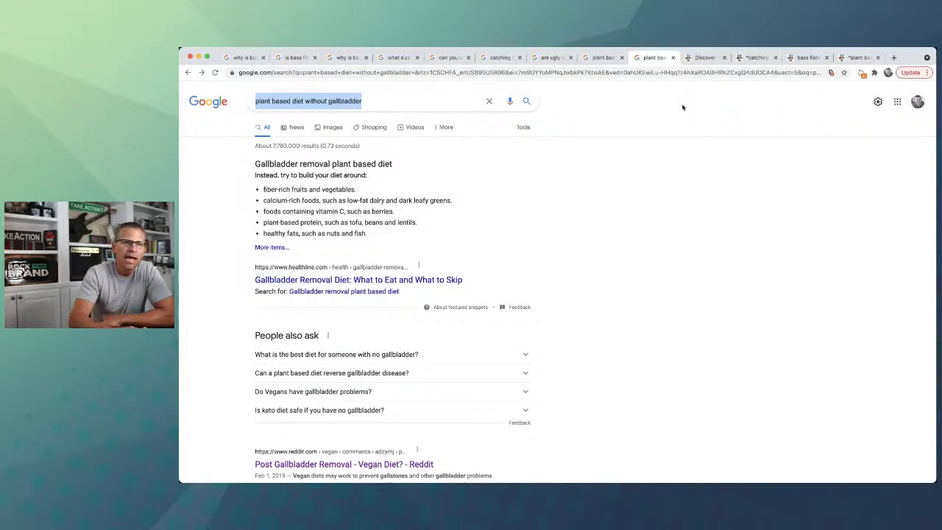
# - Switch to Keyword Chef, view the *catching bass report, and return to the Discover page
pyautogui.click(696, 59)
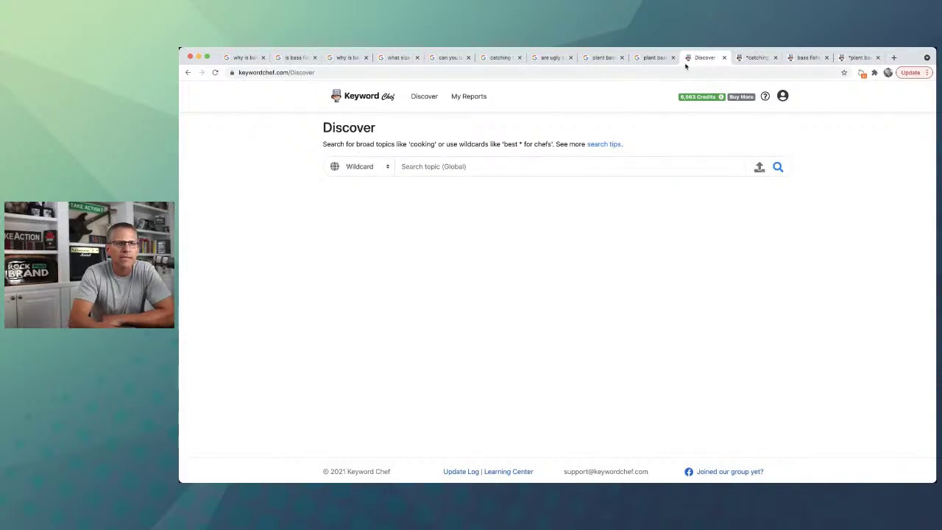
pyautogui.click(757, 58)
pyautogui.scroll(3, 492, 302)
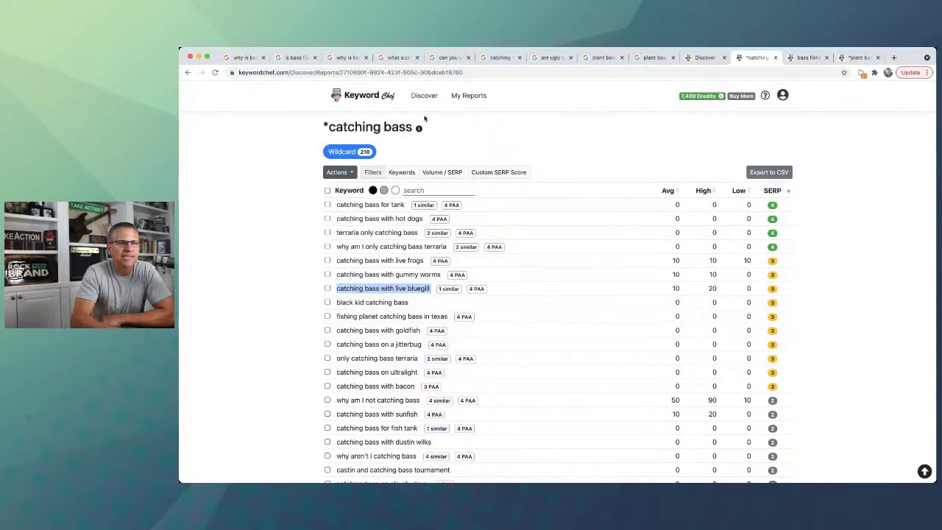
pyautogui.click(709, 59)
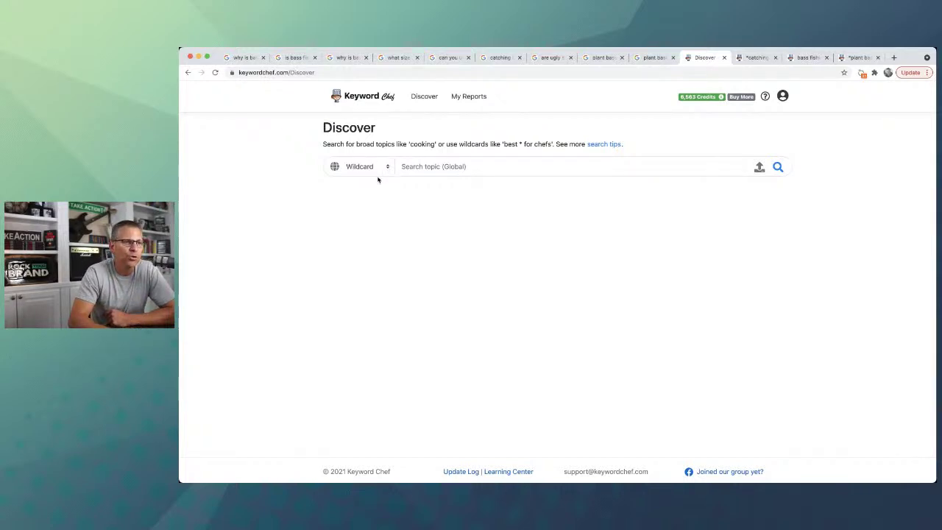
# - Go through the available Discover search types, including Questions, Best, Compare, How to, Most and Ideas
pyautogui.click(379, 181)
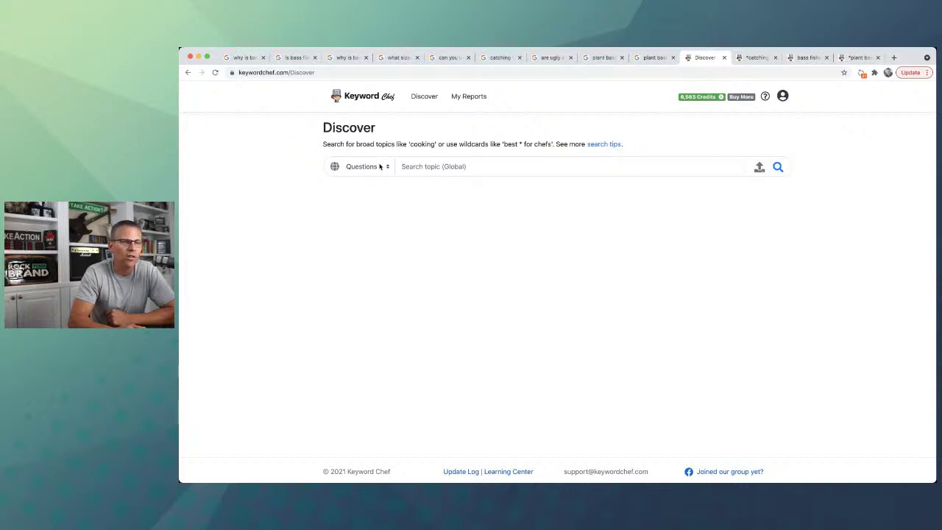
pyautogui.click(377, 175)
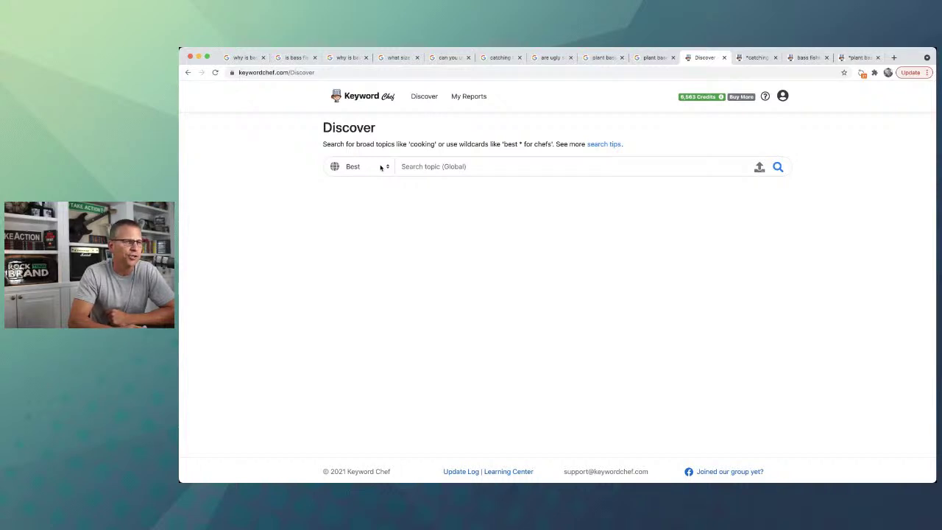
pyautogui.click(376, 175)
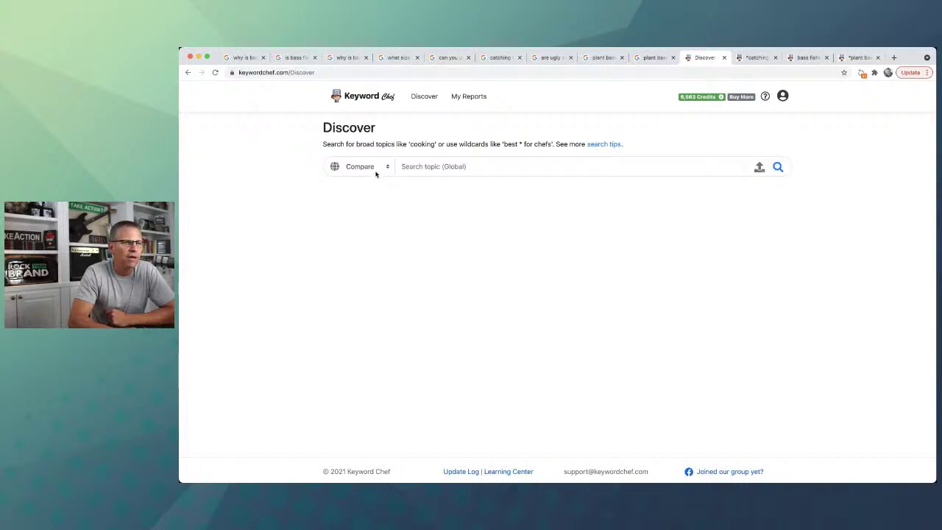
pyautogui.click(376, 175)
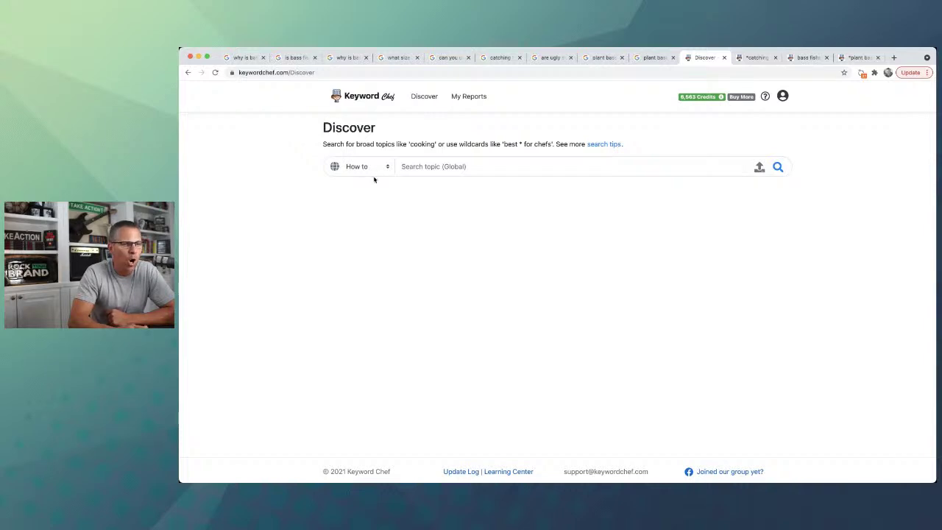
pyautogui.click(375, 175)
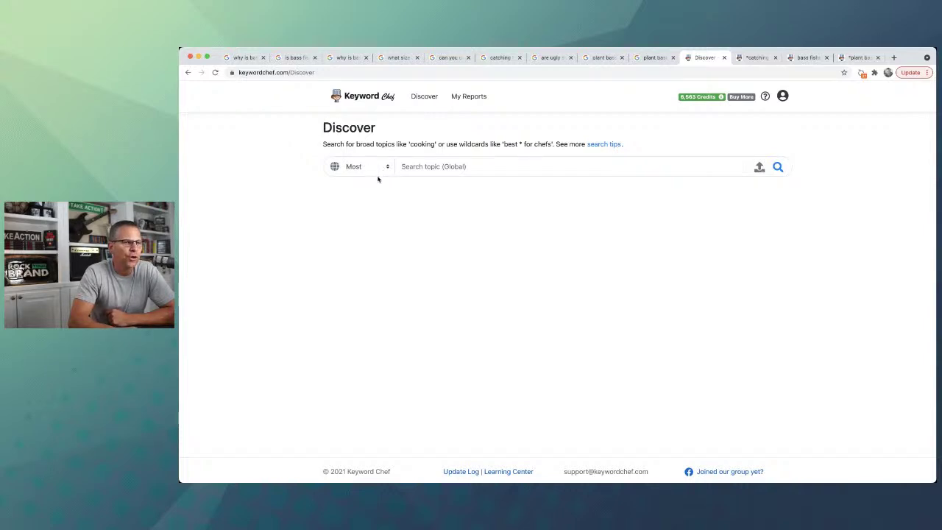
pyautogui.click(378, 176)
pyautogui.click(375, 178)
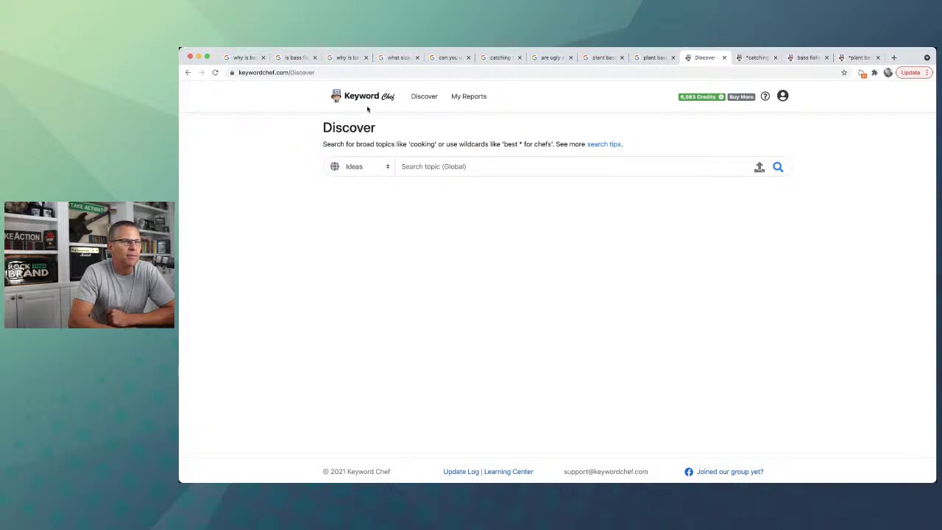
pyautogui.press('Down')
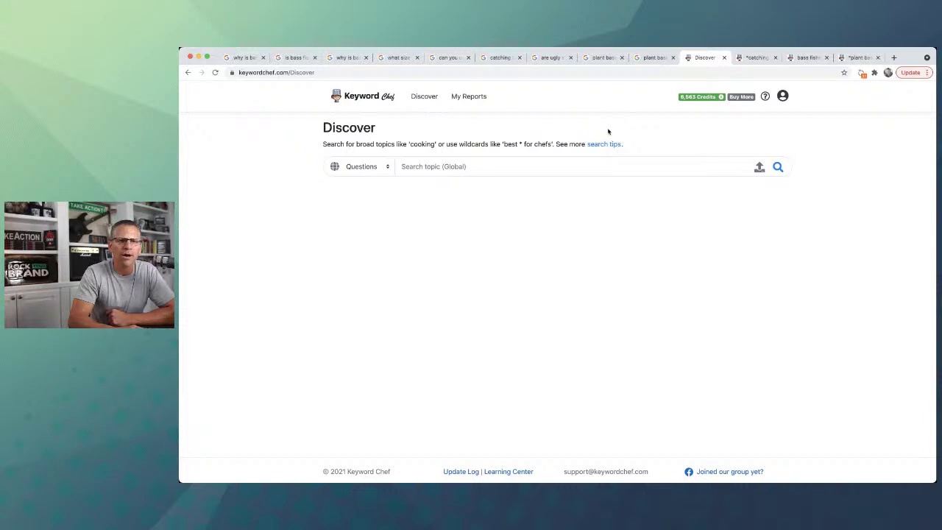
# - Check the credit cost and sample keywords of a Wildcard search for "*plant based" on the Discover page, then cancel the search
pyautogui.click(756, 58)
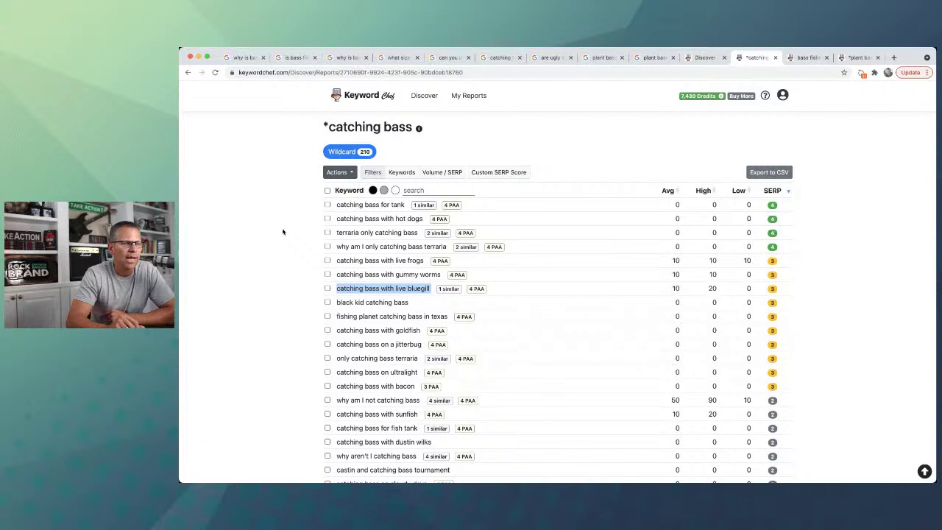
pyautogui.click(696, 59)
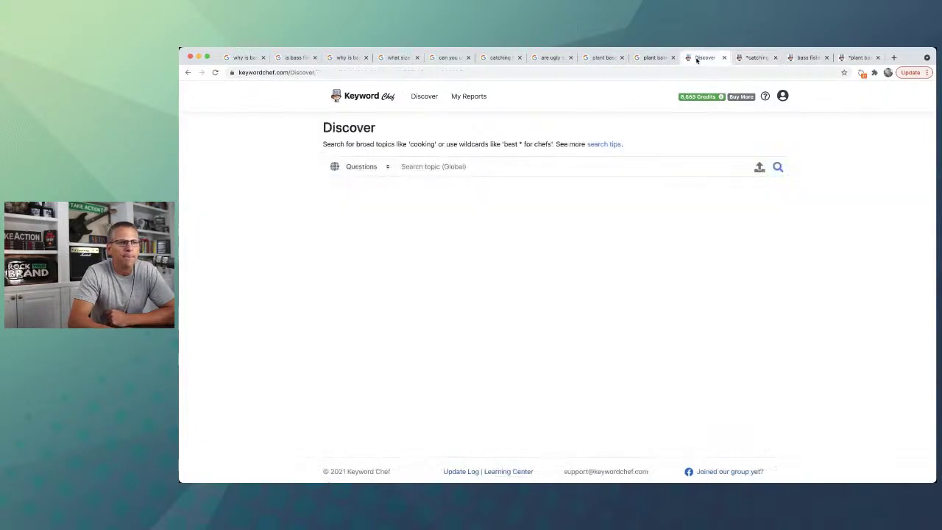
pyautogui.click(382, 162)
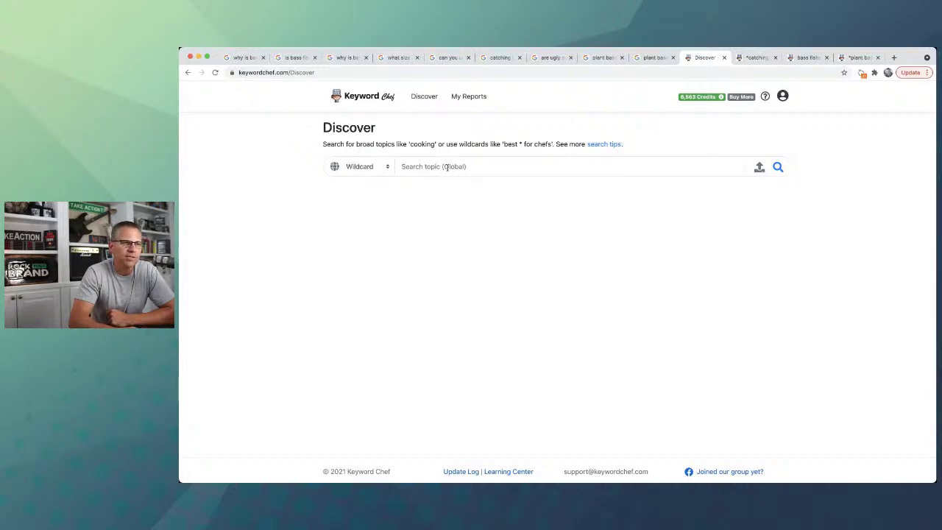
pyautogui.click(447, 167)
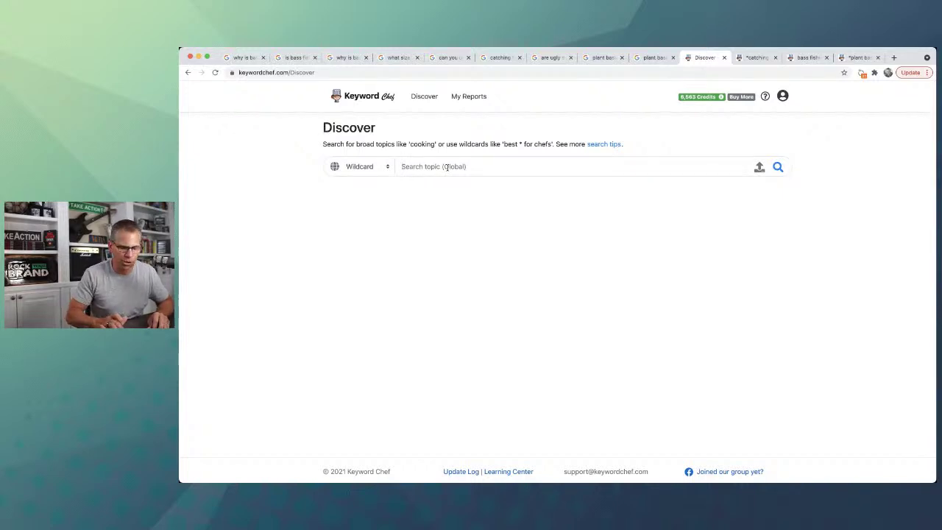
pyautogui.write('*')
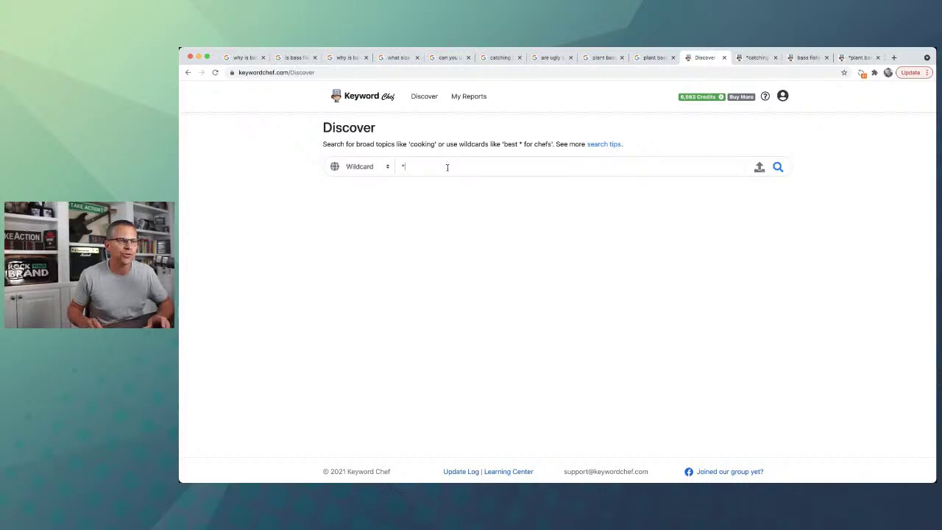
pyautogui.write('plan')
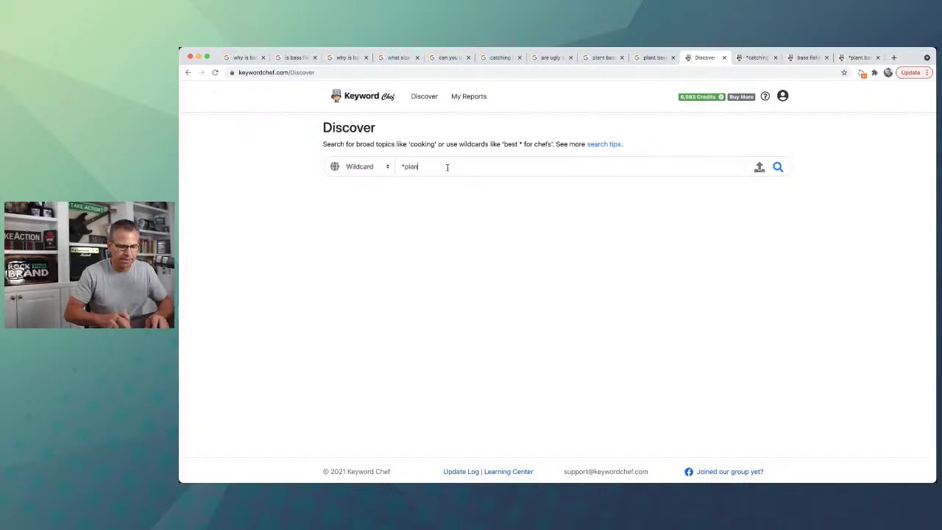
pyautogui.write('t based')
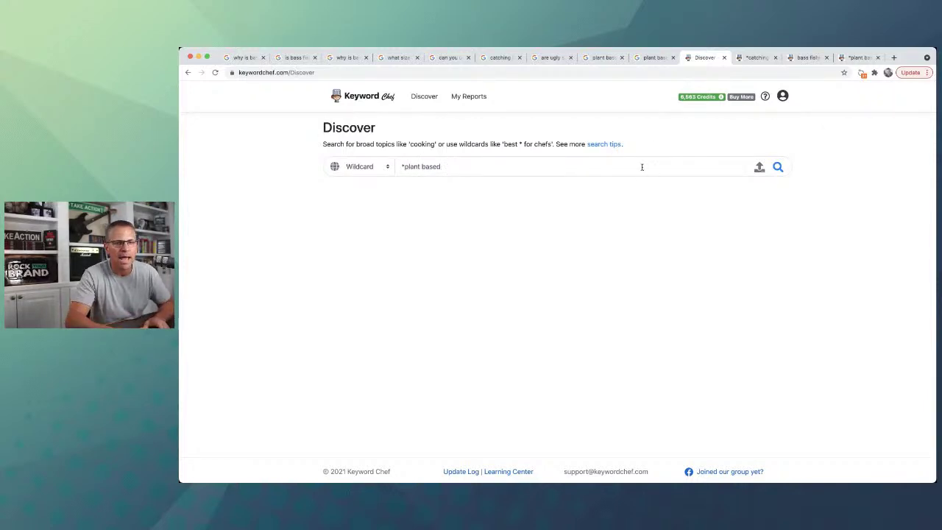
pyautogui.click(777, 168)
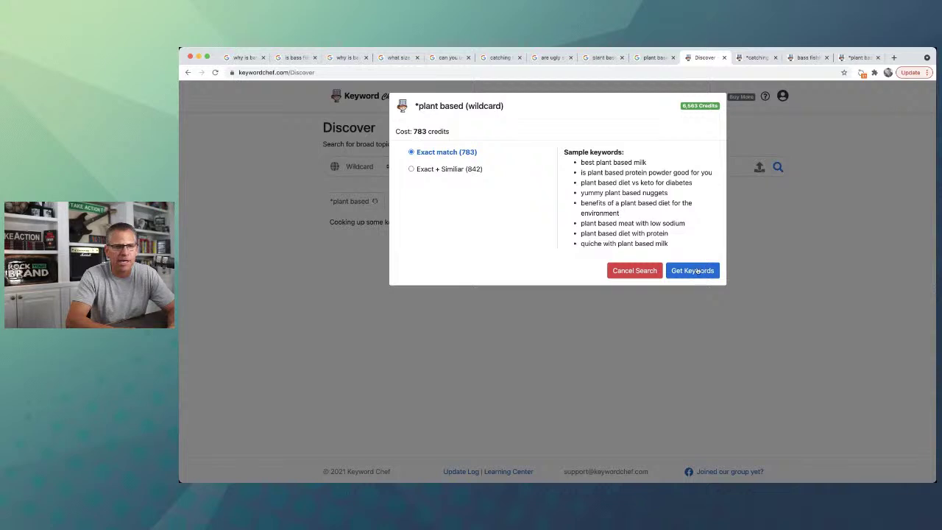
pyautogui.click(648, 274)
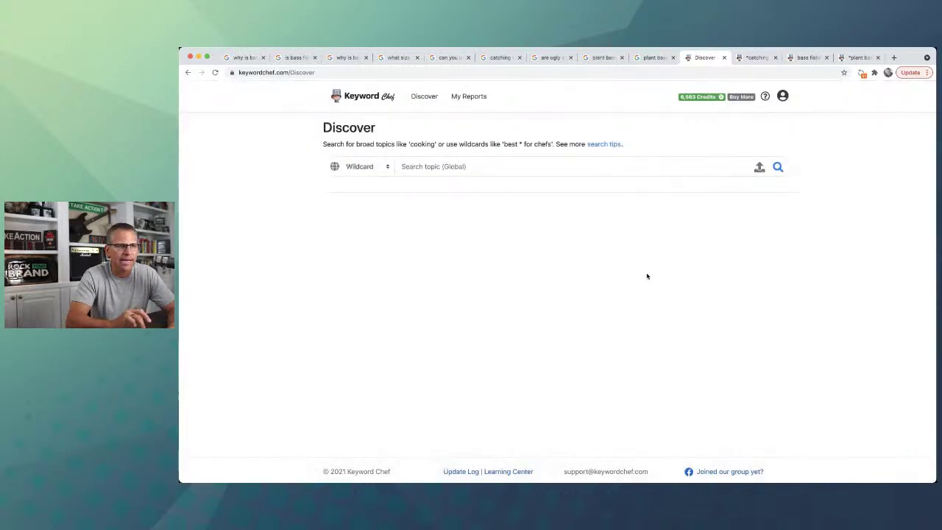
# - Preview a Questions search for "plant based diet" and cancel it without getting the keywords
pyautogui.click(373, 181)
pyautogui.click(450, 166)
pyautogui.write('plan')
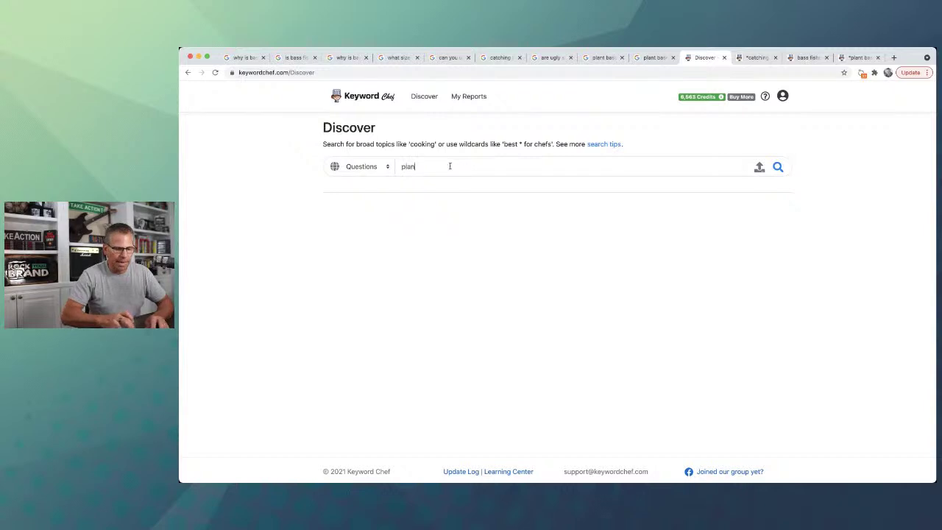
pyautogui.write('t based')
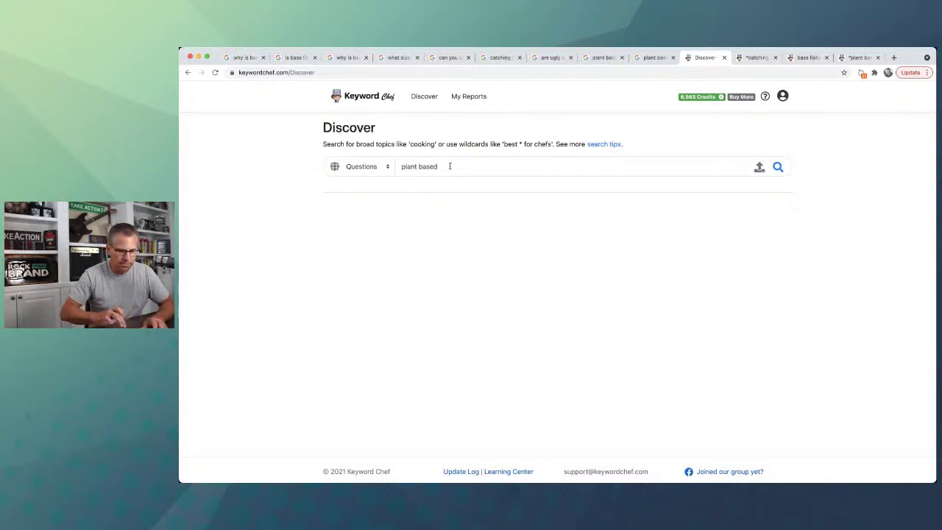
pyautogui.write(' diet')
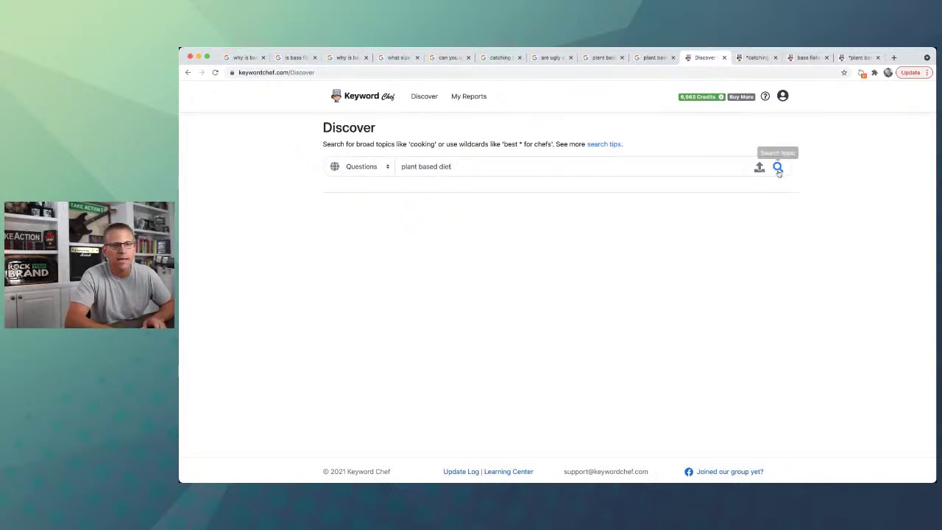
pyautogui.click(778, 168)
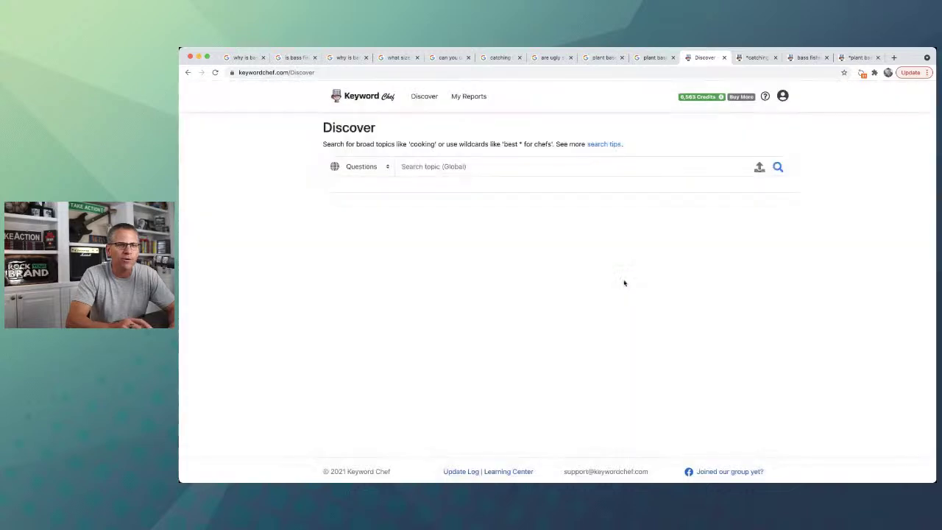
pyautogui.click(623, 282)
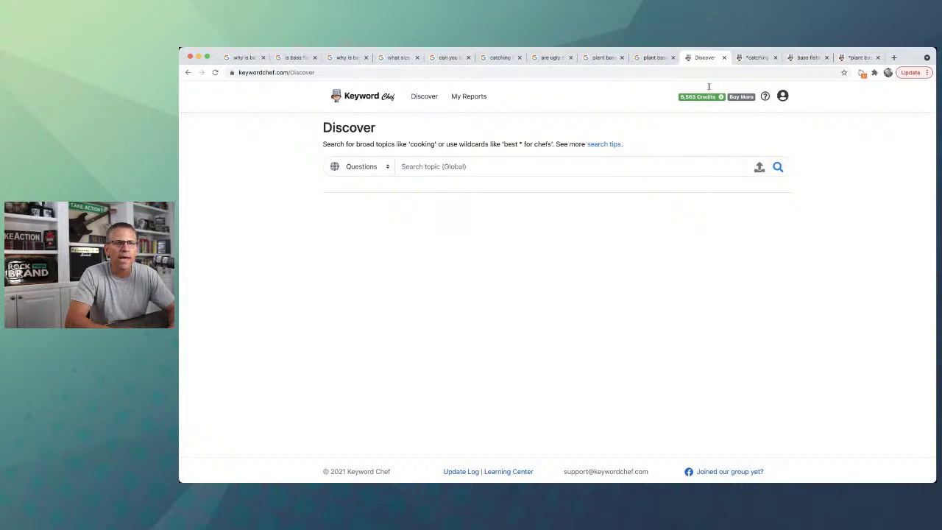
# - Examine the keywords, search volumes and SERP scores throughout the *catching bass report
pyautogui.click(753, 57)
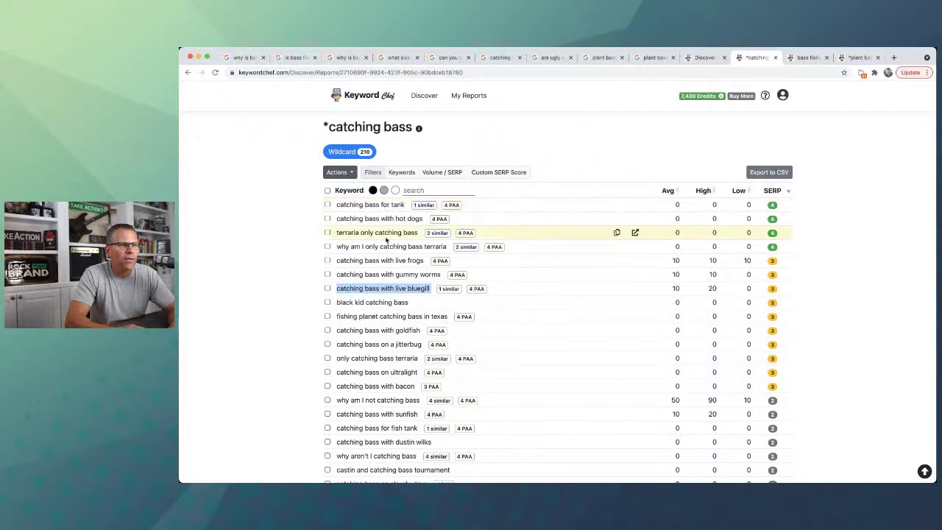
pyautogui.scroll(-3, 406, 260)
pyautogui.scroll(-15, 406, 261)
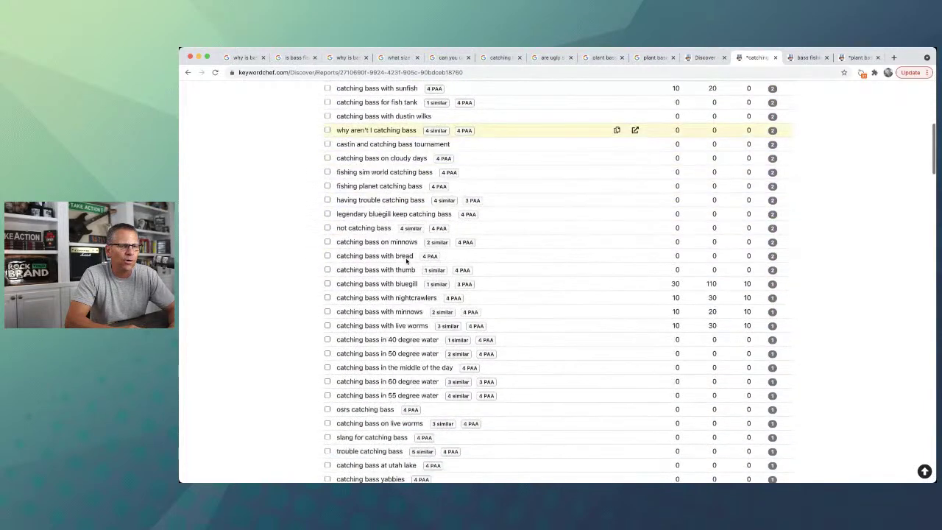
pyautogui.scroll(-10, 406, 261)
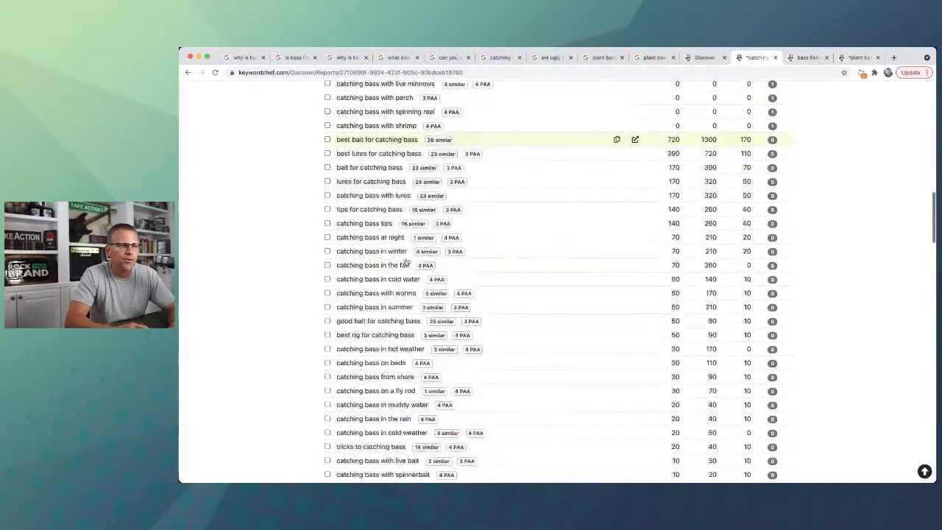
pyautogui.scroll(-8, 407, 260)
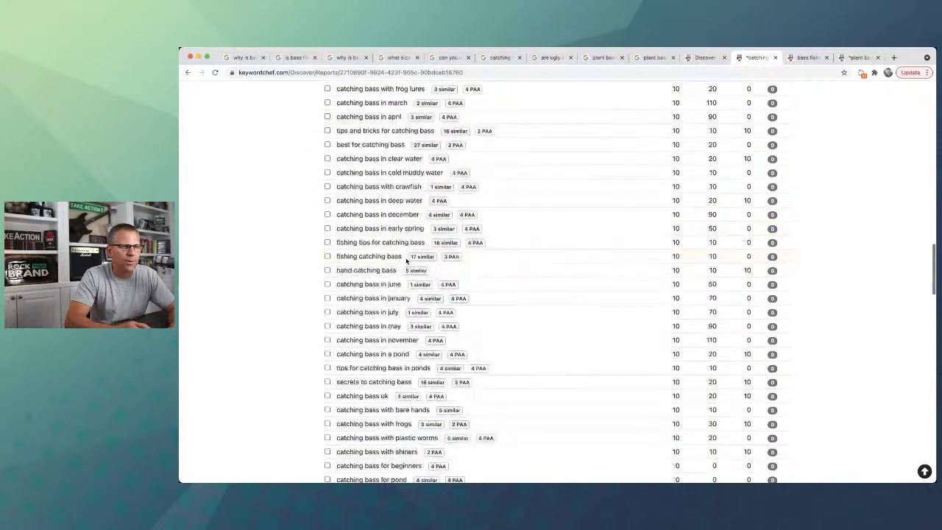
pyautogui.scroll(20, 406, 261)
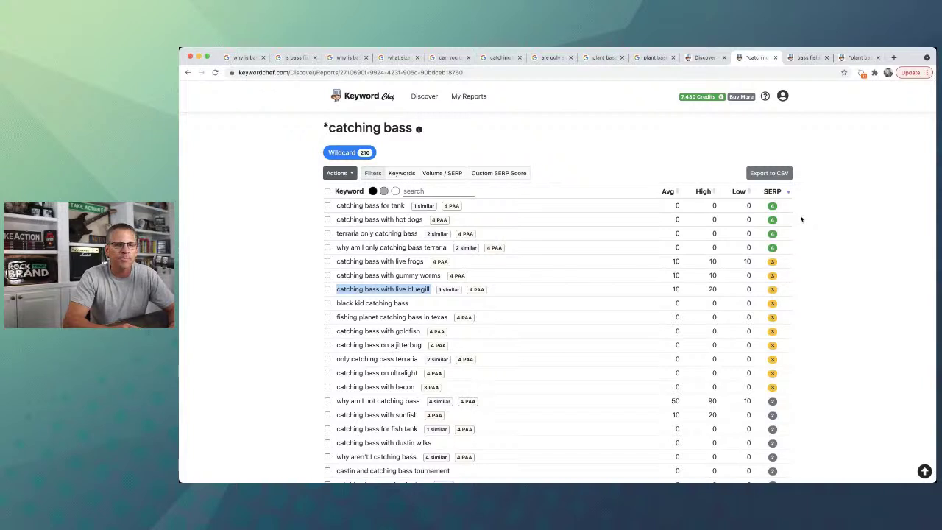
pyautogui.moveTo(773, 206)
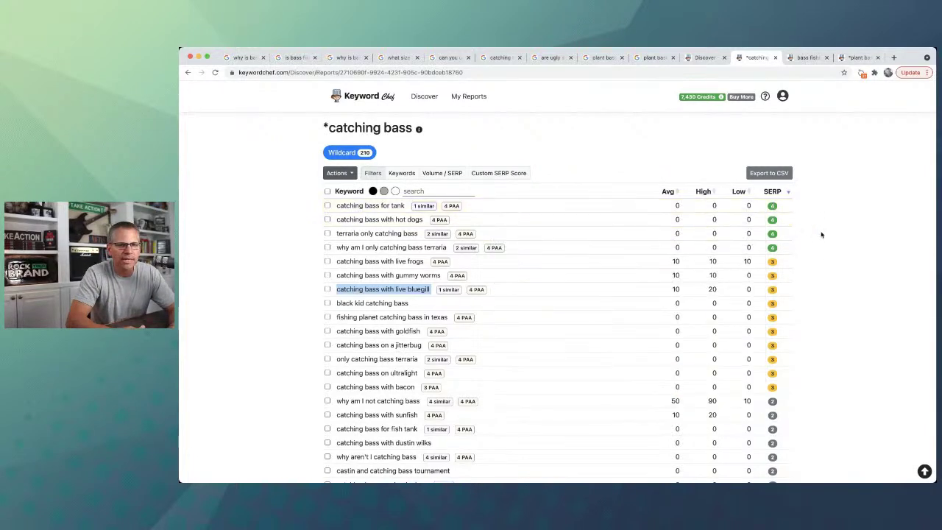
pyautogui.moveTo(783, 222)
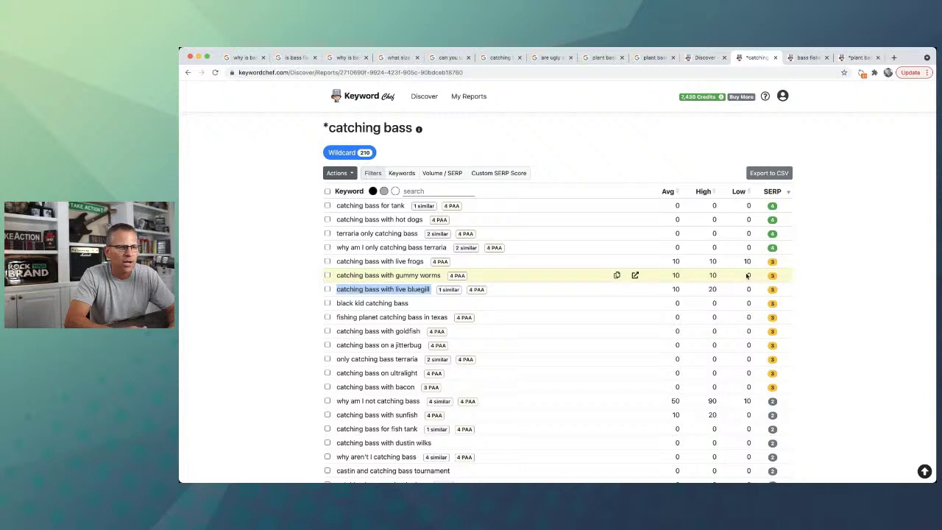
pyautogui.moveTo(771, 276)
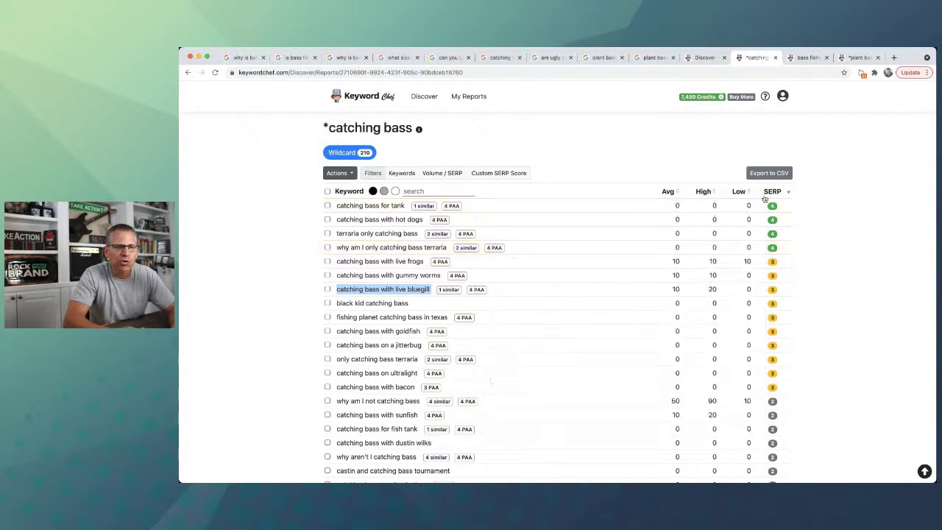
# - Sort the *catching bass keywords by average monthly search volume, highest first, and review the list
pyautogui.moveTo(670, 193)
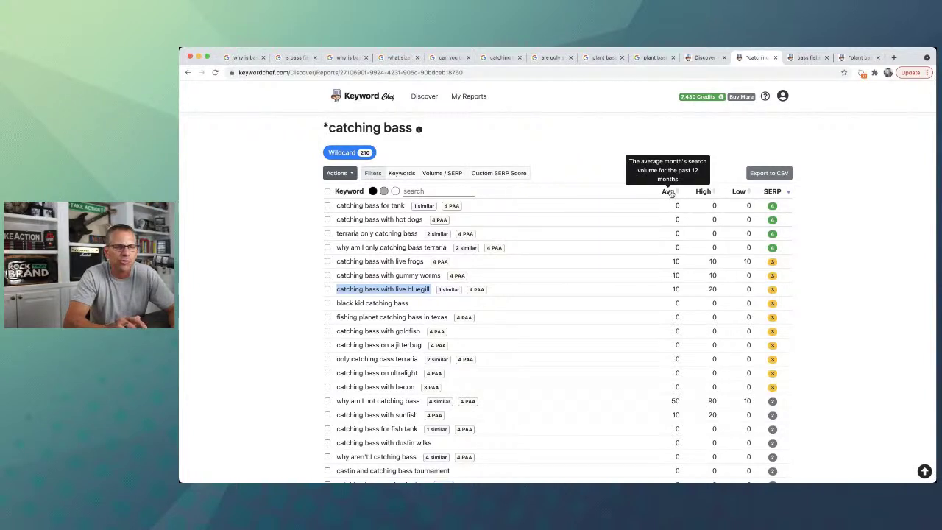
pyautogui.click(670, 193)
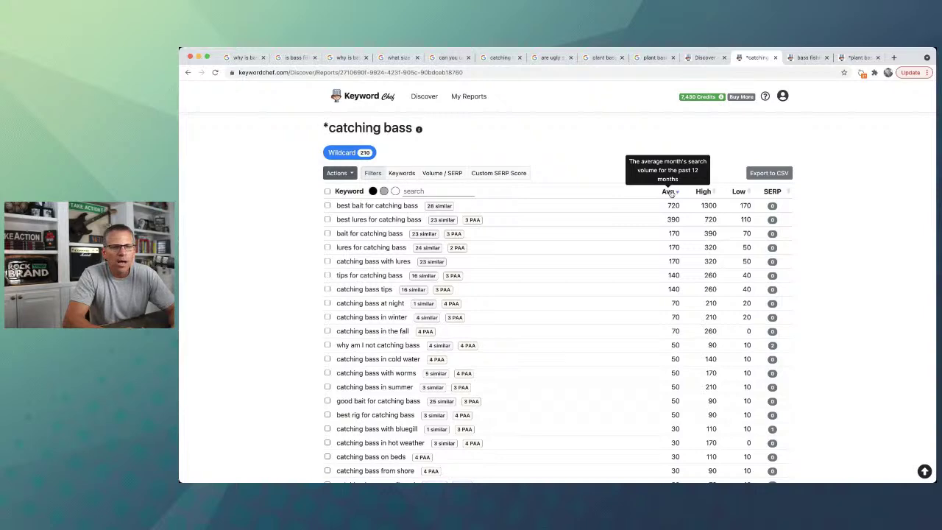
pyautogui.scroll(-5, 683, 244)
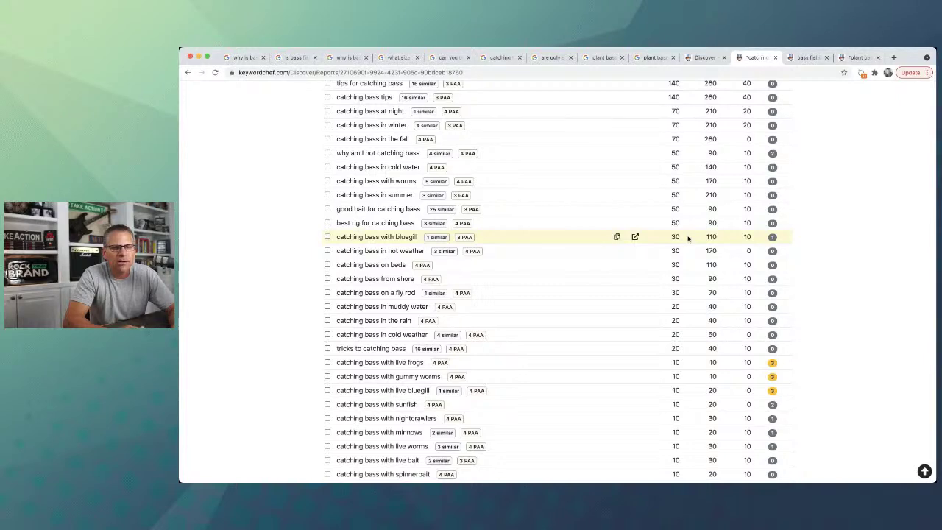
# - Select the twelve consecutive keywords from "catching bass with live frogs" through "catching bass in april" in the *catching bass report
pyautogui.scroll(1, 688, 238)
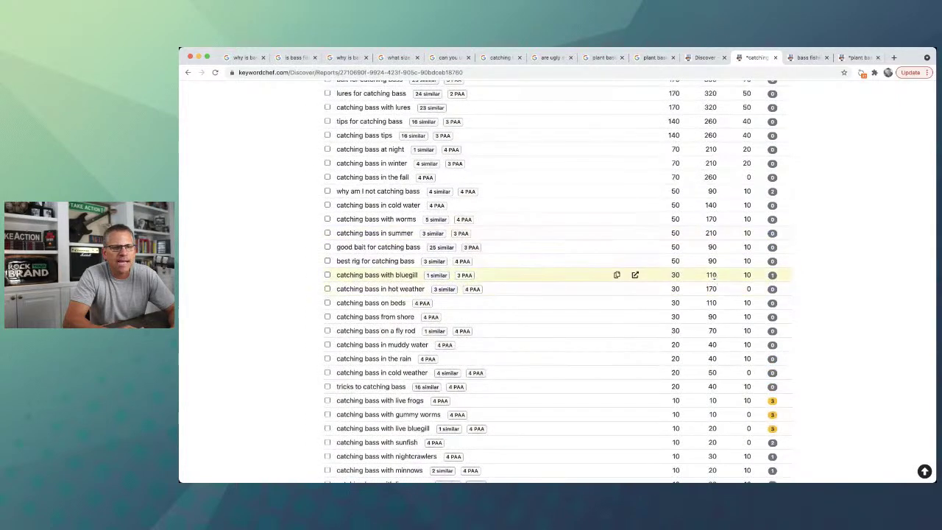
pyautogui.moveTo(772, 275)
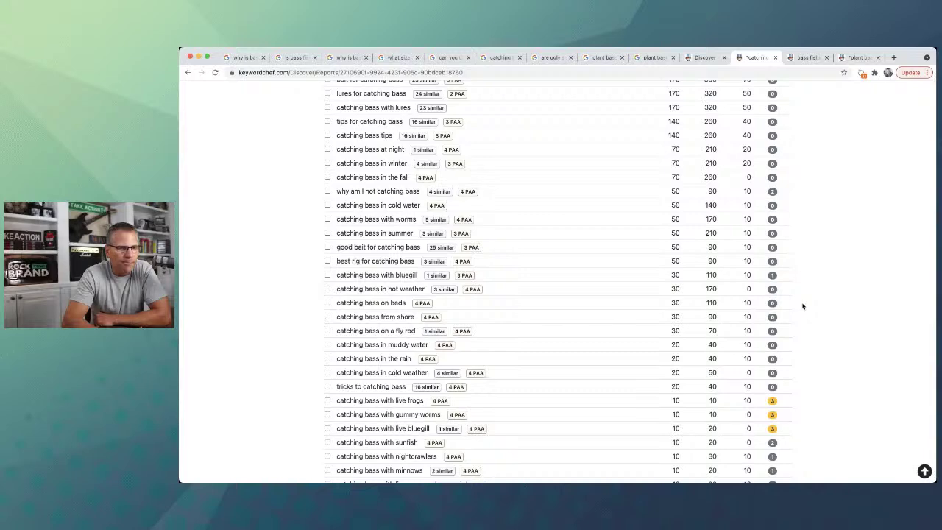
pyautogui.scroll(-1, 803, 306)
pyautogui.moveTo(801, 307)
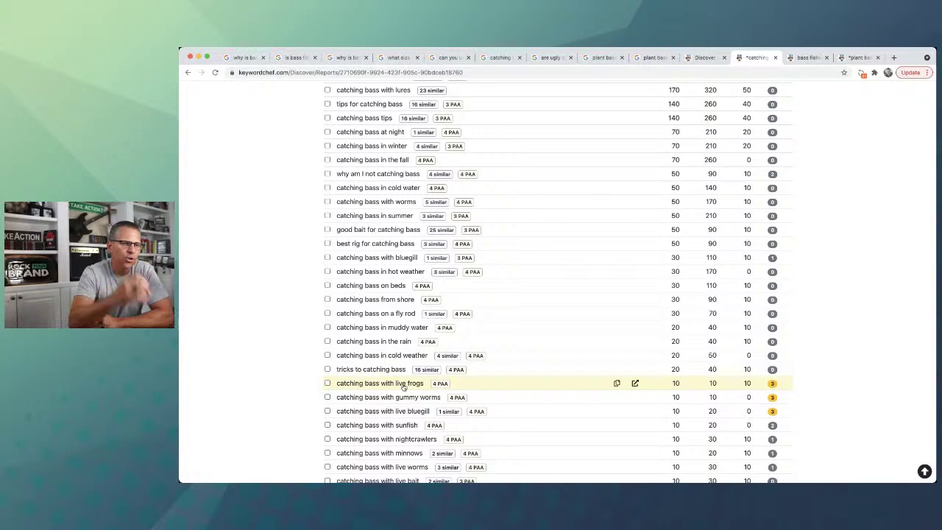
pyautogui.scroll(-3, 403, 387)
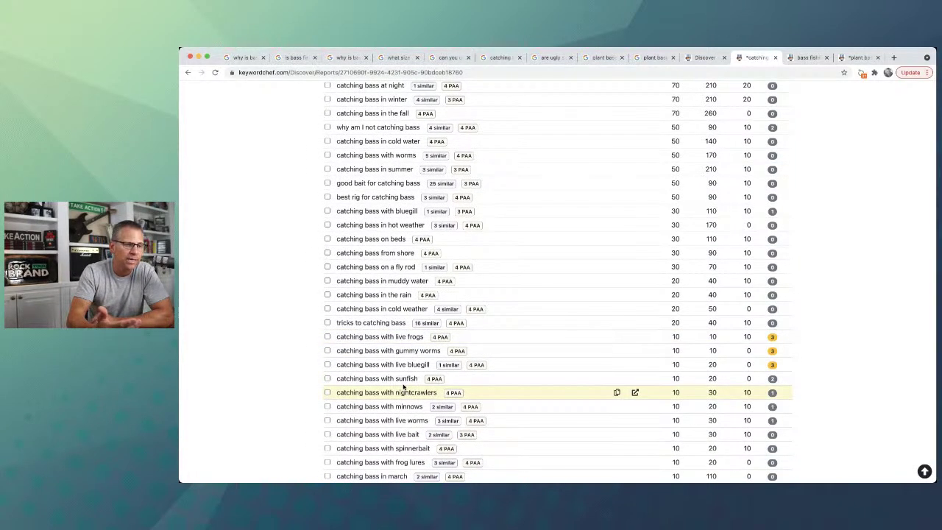
pyautogui.scroll(-2, 403, 386)
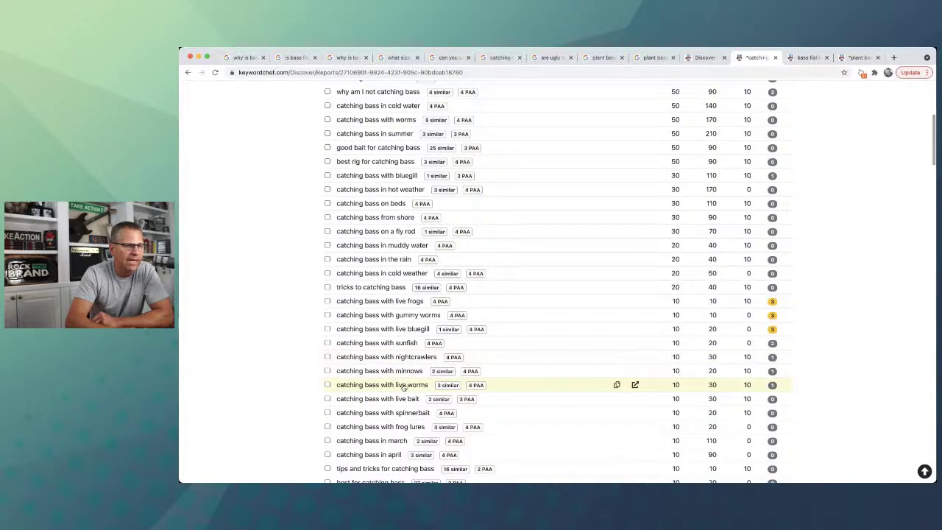
pyautogui.click(327, 302)
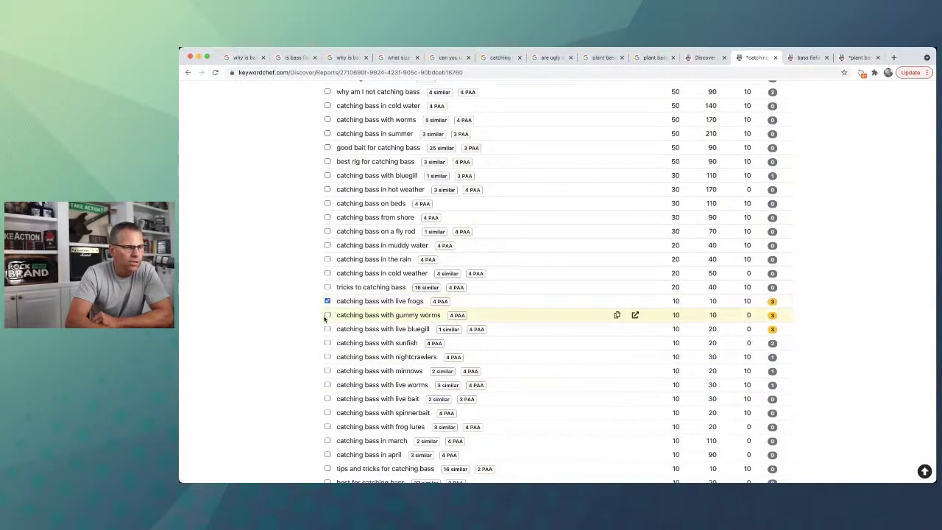
pyautogui.click(328, 315)
pyautogui.click(327, 329)
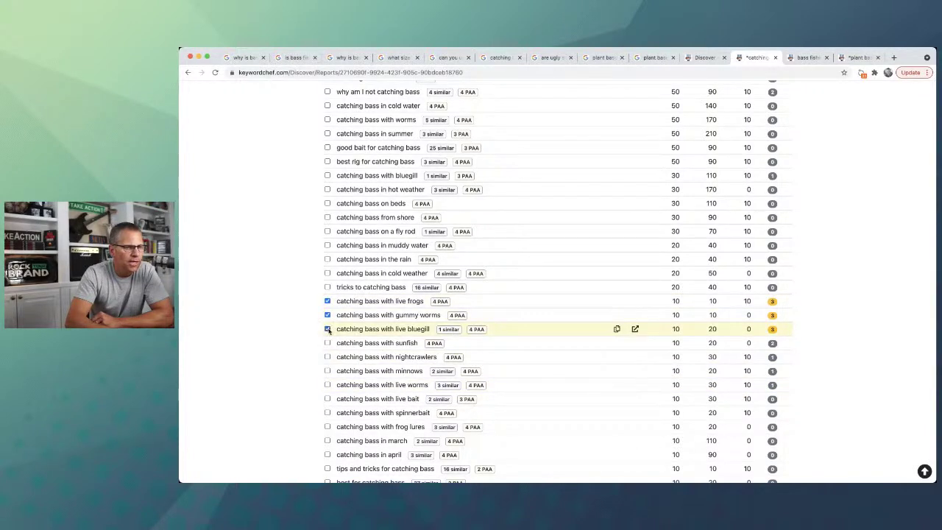
pyautogui.click(328, 343)
pyautogui.click(328, 357)
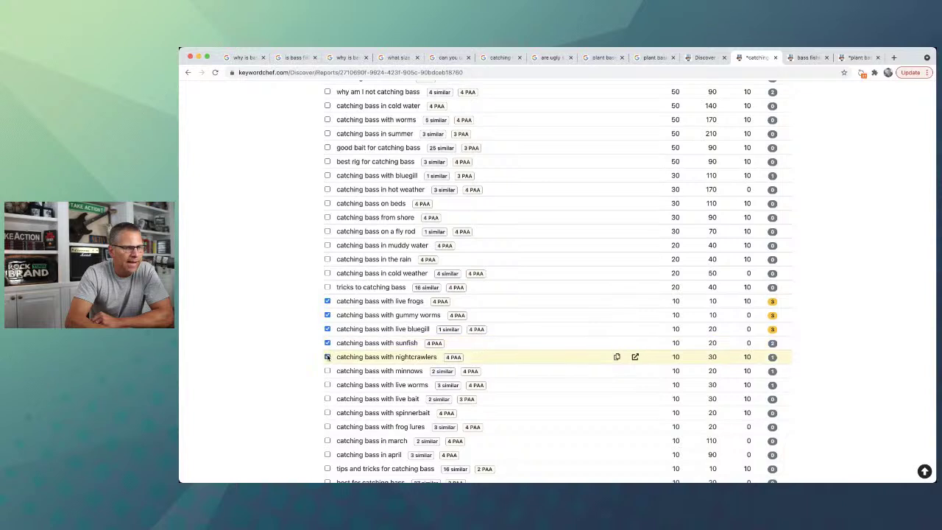
pyautogui.click(328, 371)
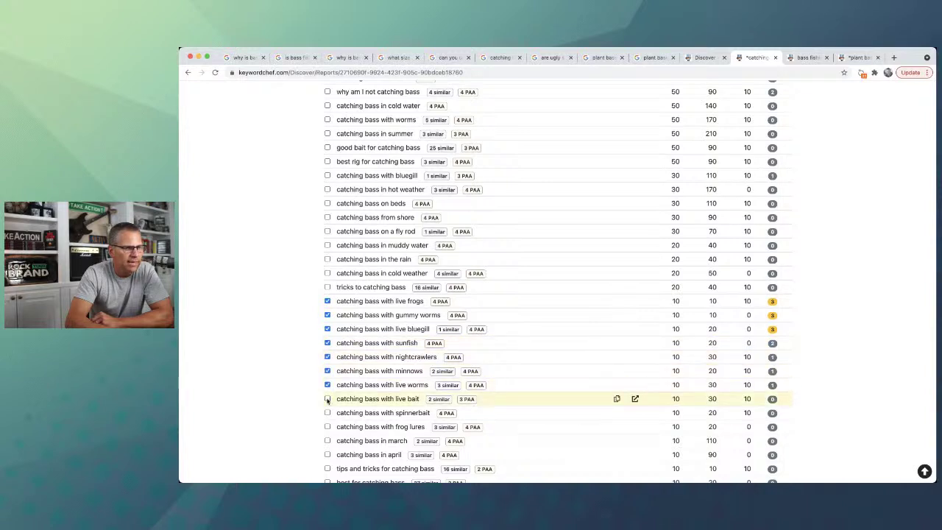
pyautogui.click(327, 399)
pyautogui.click(328, 413)
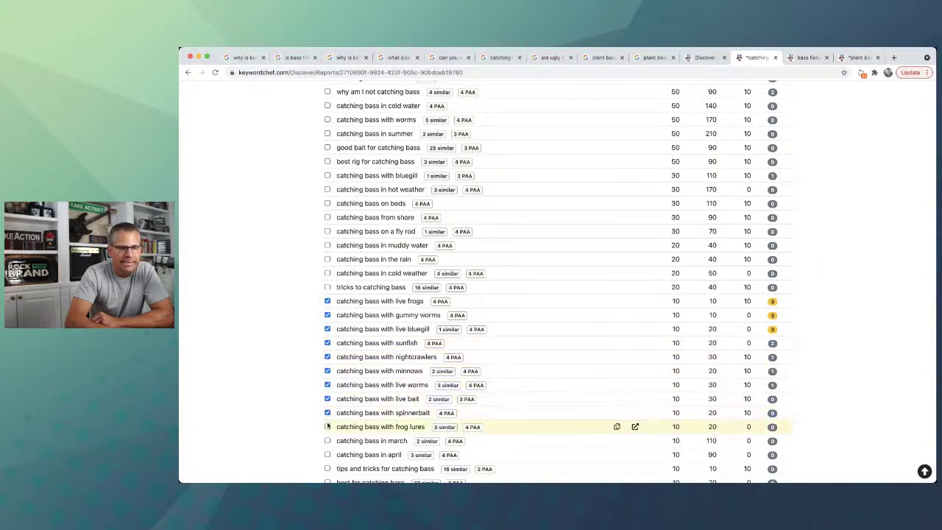
pyautogui.click(327, 427)
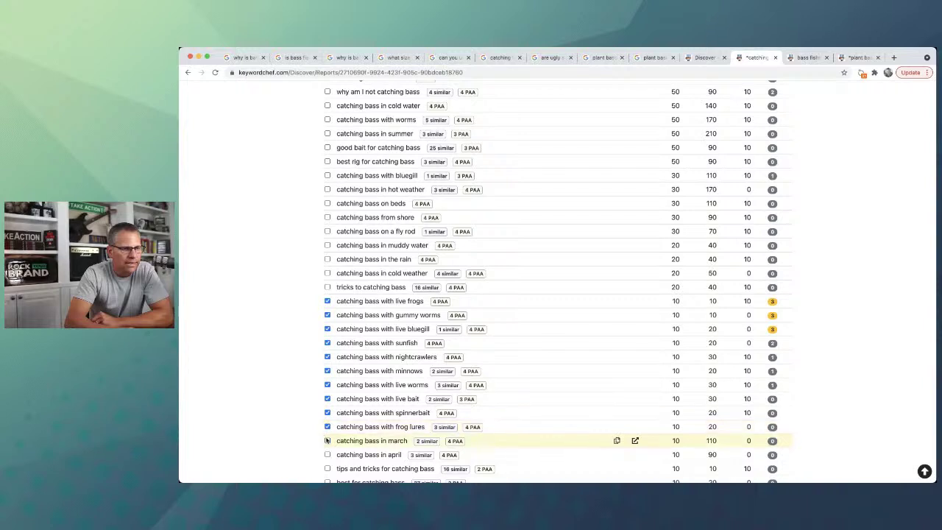
pyautogui.click(328, 440)
pyautogui.click(327, 455)
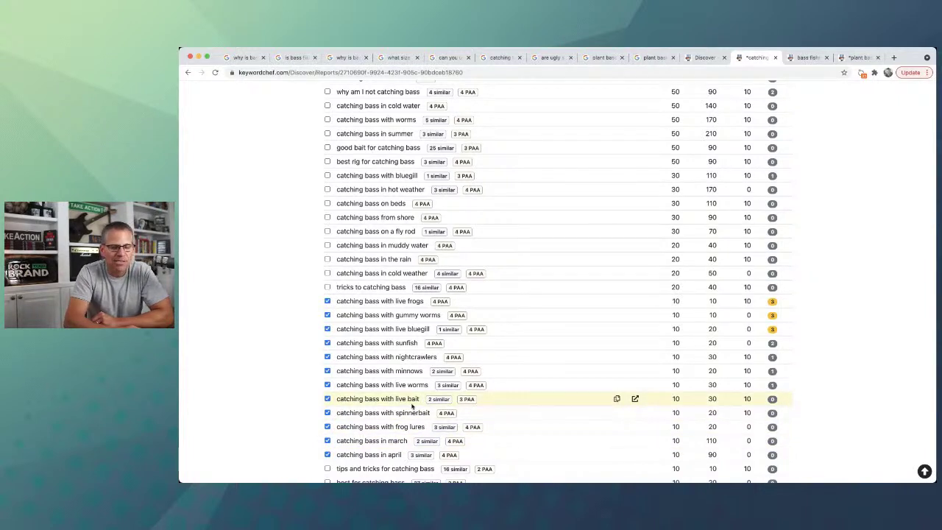
# - Compare the search volumes and SERP scores of the *catching bass keywords, from the selected ones back up to the highest-volume ones
pyautogui.moveTo(769, 406)
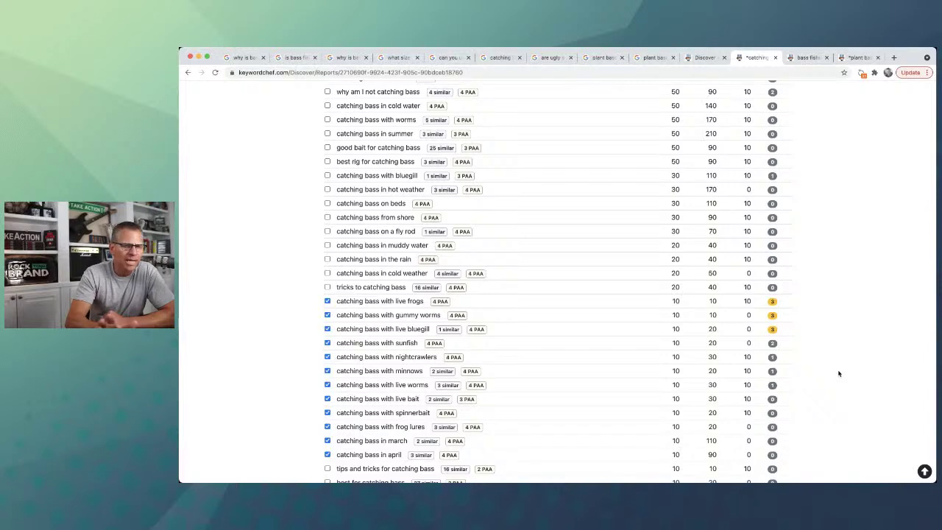
pyautogui.scroll(3, 838, 374)
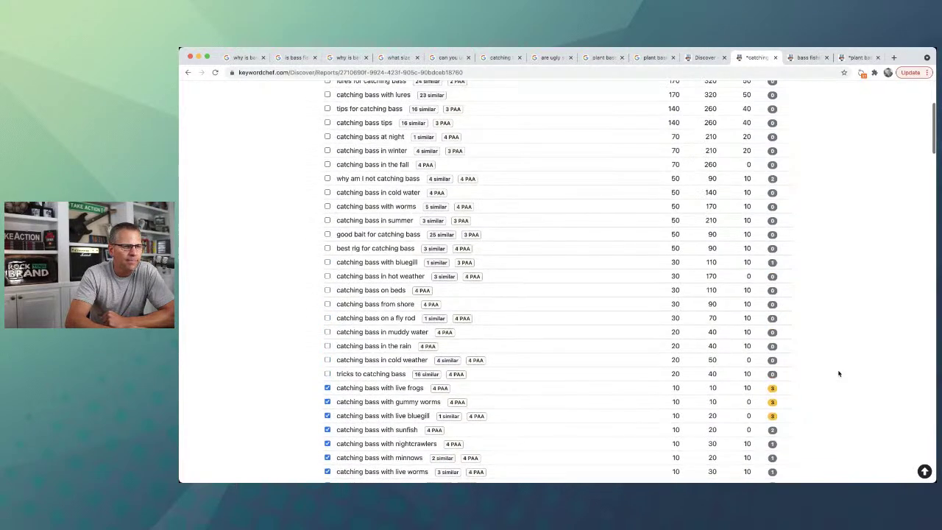
pyautogui.moveTo(712, 346)
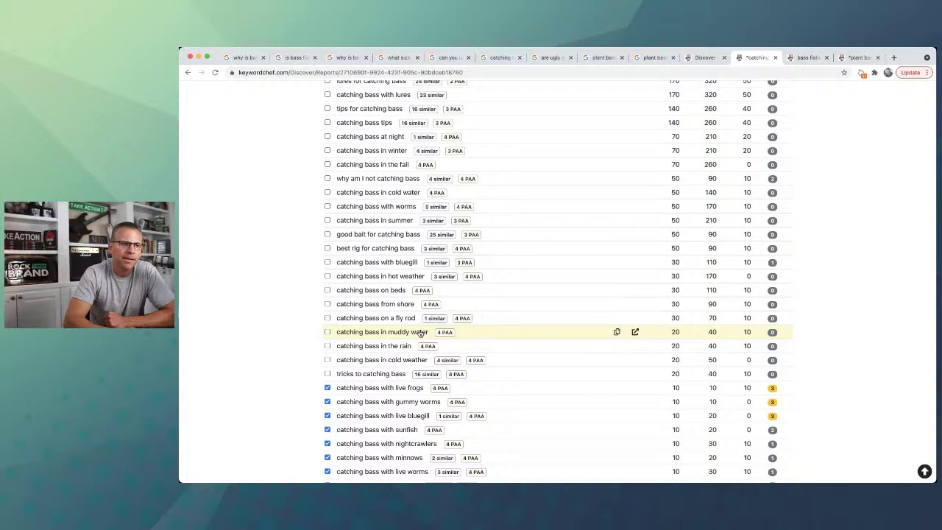
pyautogui.scroll(5, 420, 333)
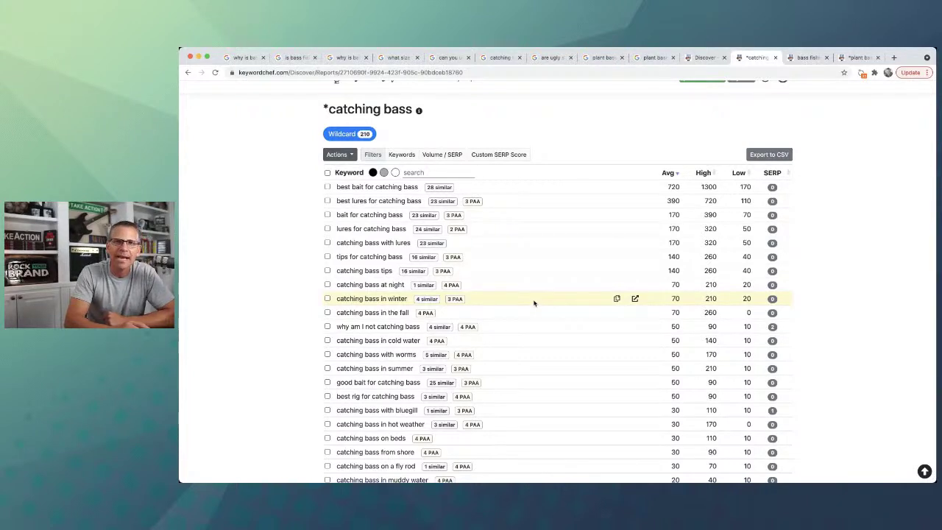
pyautogui.scroll(1, 535, 303)
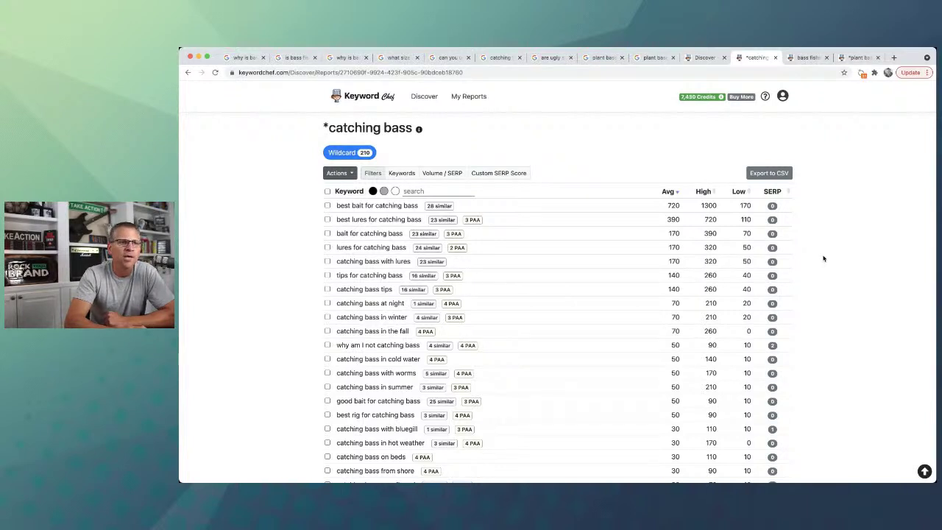
# - Open the bass fishing questions report and examine the search results behind the SERP scores of its highest-scoring keywords
pyautogui.click(811, 58)
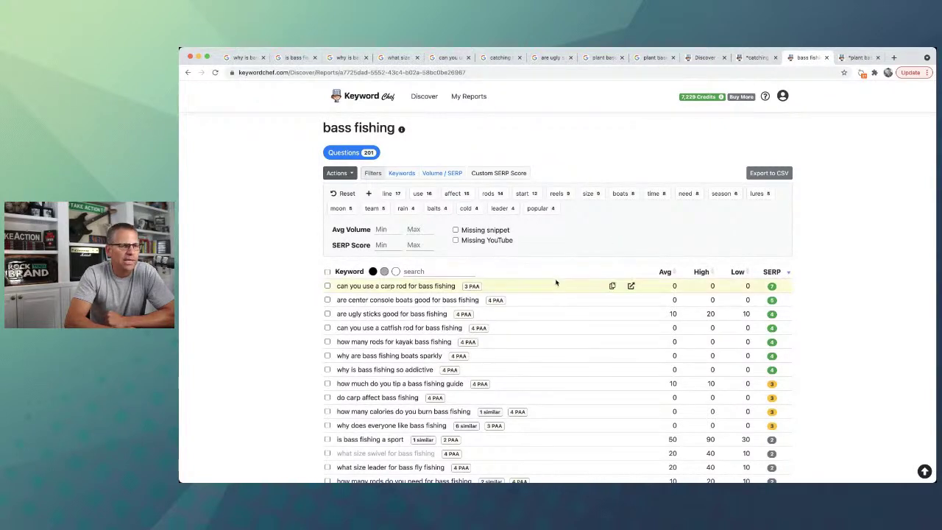
pyautogui.scroll(-1, 555, 282)
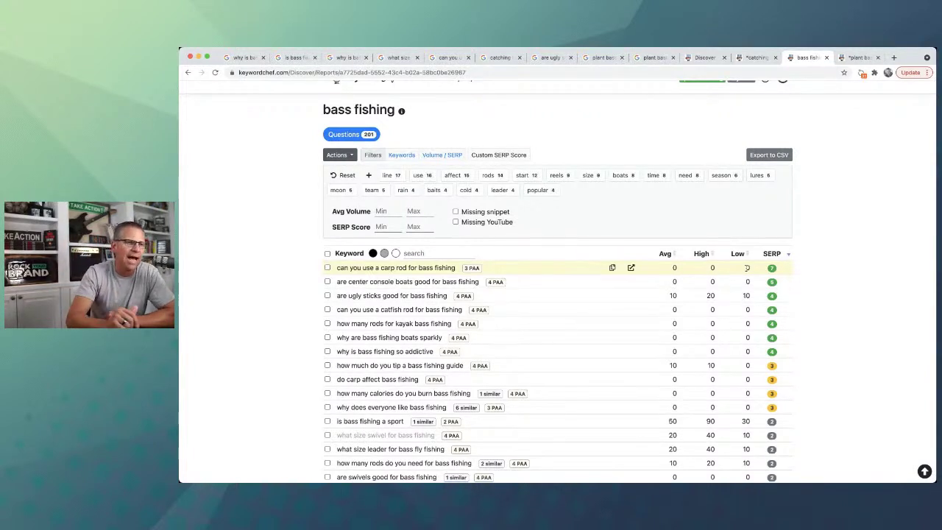
pyautogui.moveTo(773, 268)
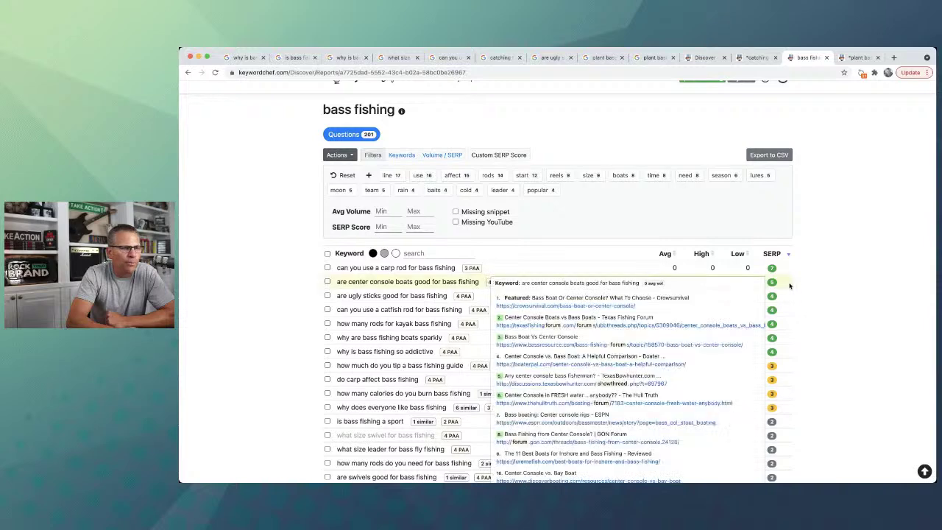
pyautogui.moveTo(611, 297)
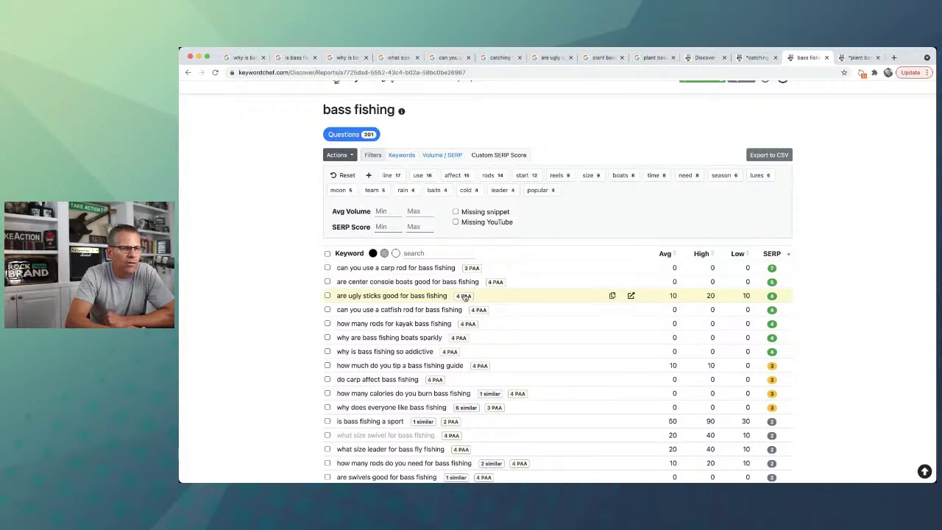
# - View the People Also Asked questions for "are ugly sticks good for bass fishing" and collapse them again
pyautogui.click(464, 296)
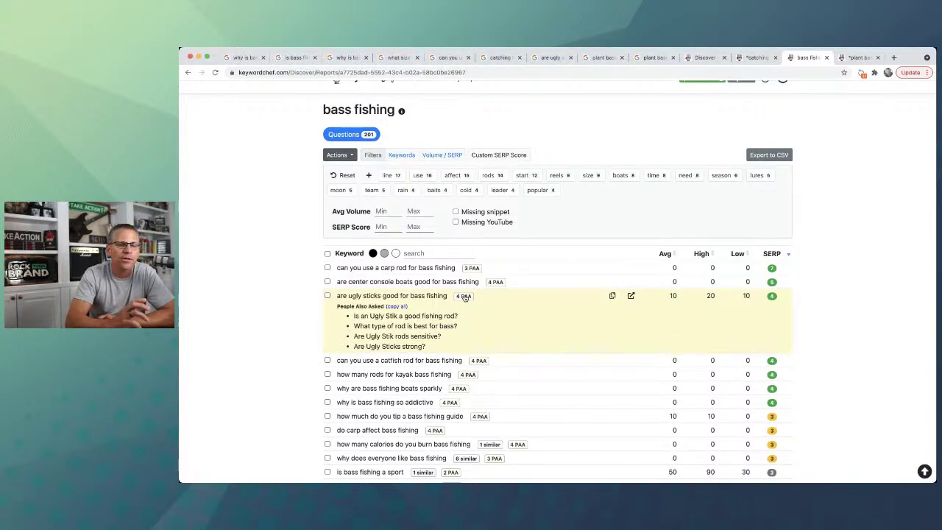
pyautogui.click(464, 296)
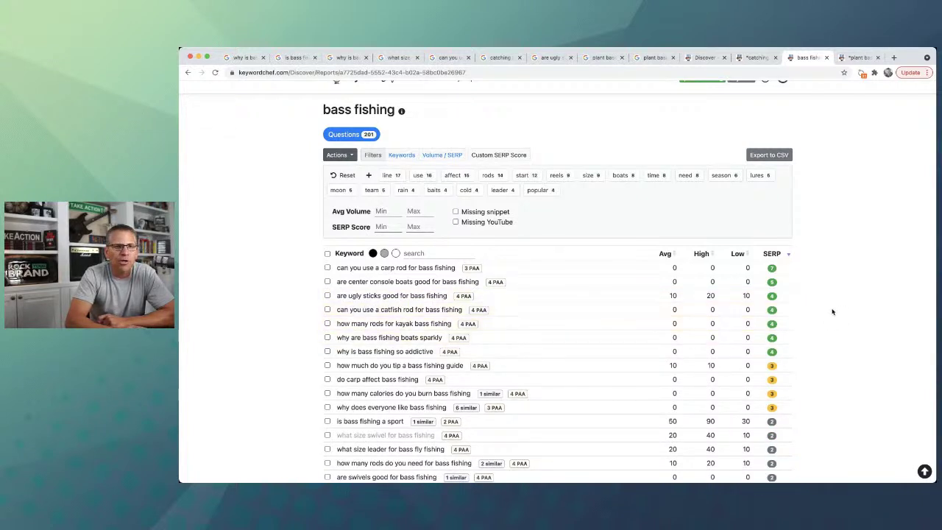
pyautogui.scroll(1, 833, 312)
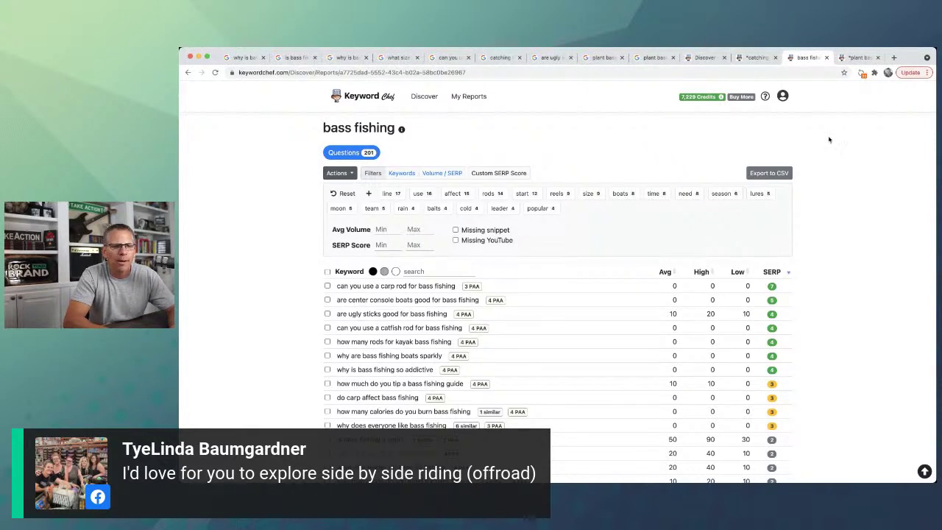
# - Glance at the *plant based diet report and run a Wildcard search for "*off road atv" on the Discover page
pyautogui.click(867, 53)
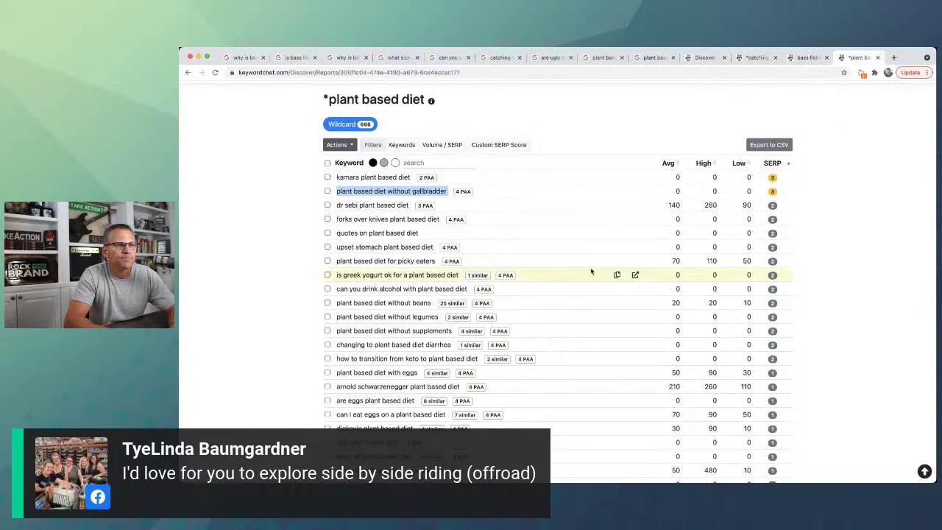
pyautogui.scroll(1, 591, 271)
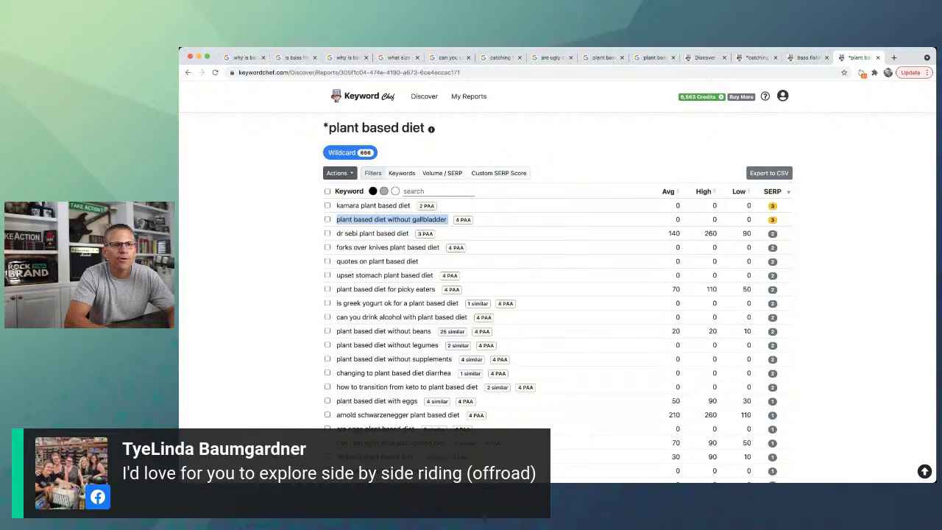
pyautogui.click(705, 58)
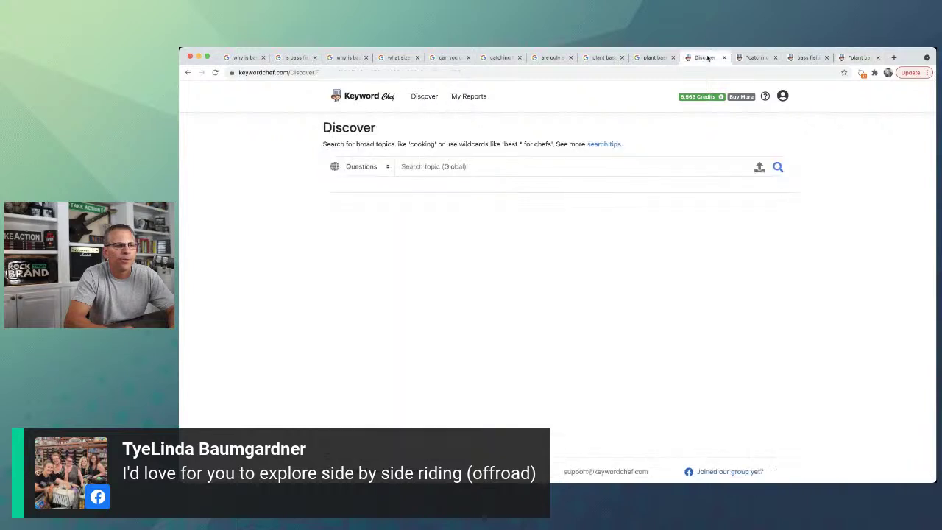
pyautogui.click(363, 167)
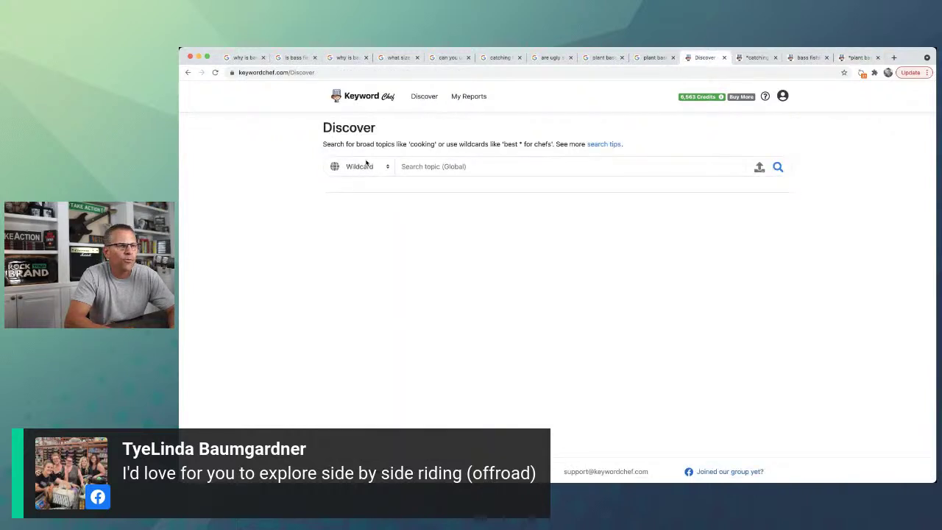
pyautogui.click(435, 166)
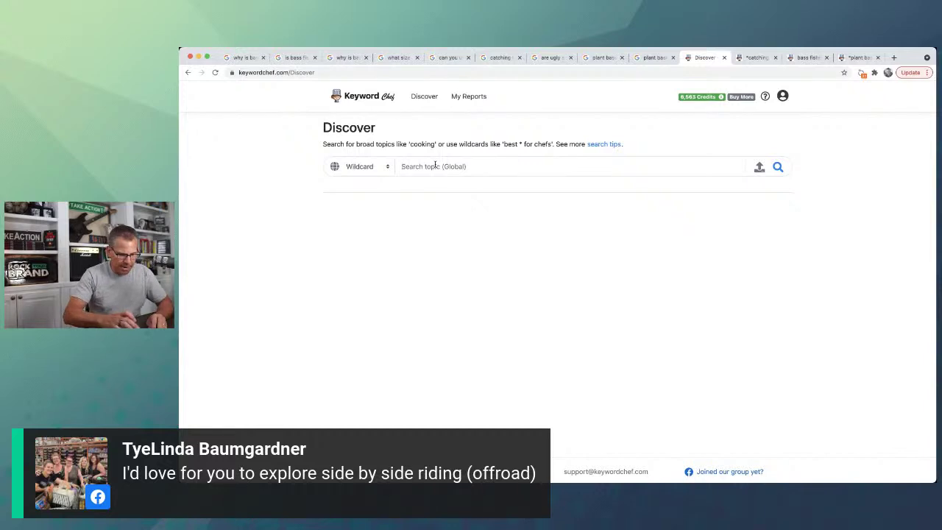
pyautogui.write('*')
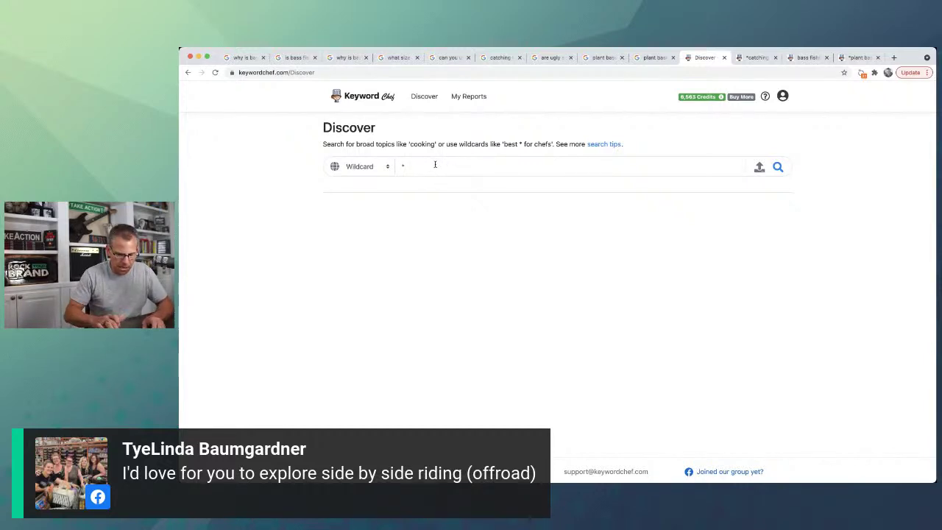
pyautogui.write('o')
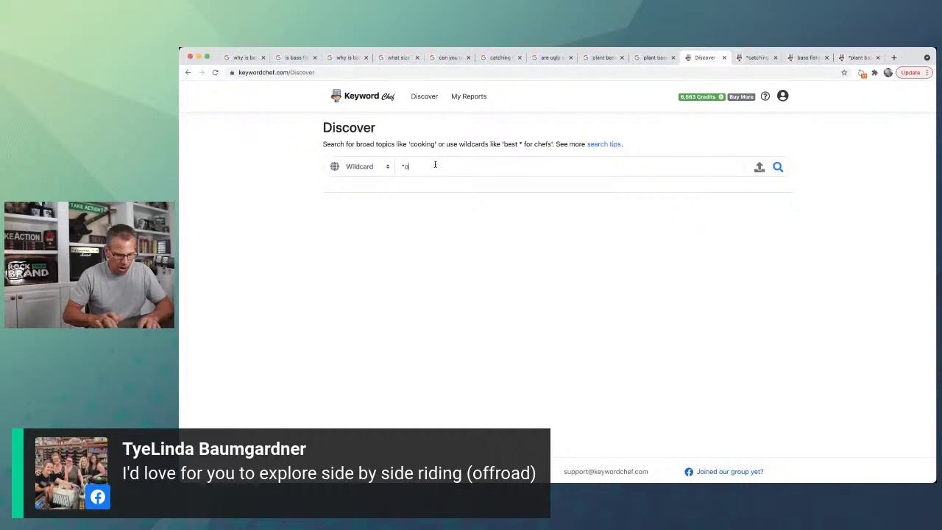
pyautogui.write('ff road')
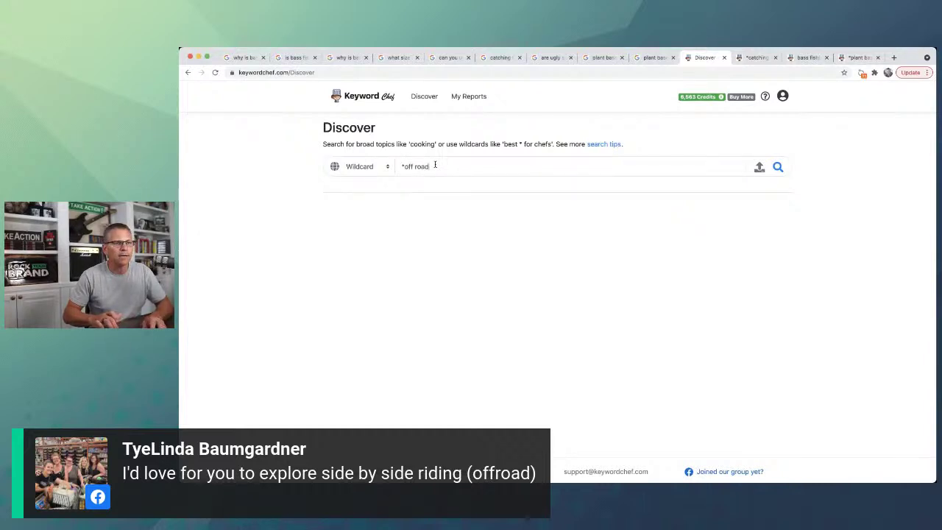
pyautogui.write('ing')
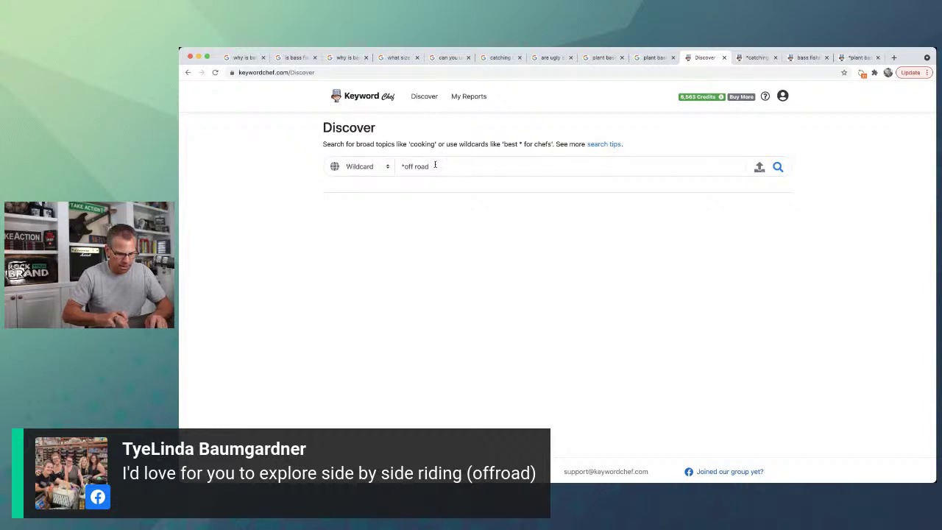
pyautogui.write('atv')
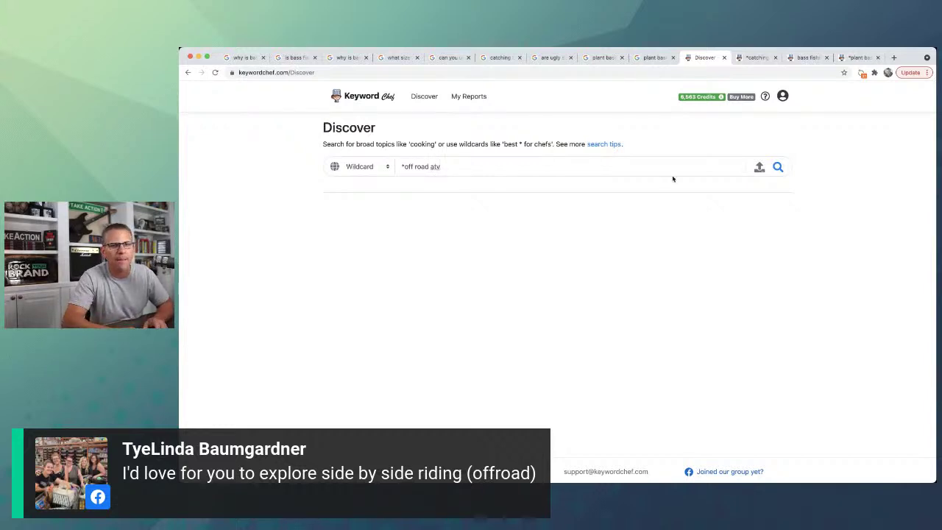
pyautogui.click(778, 166)
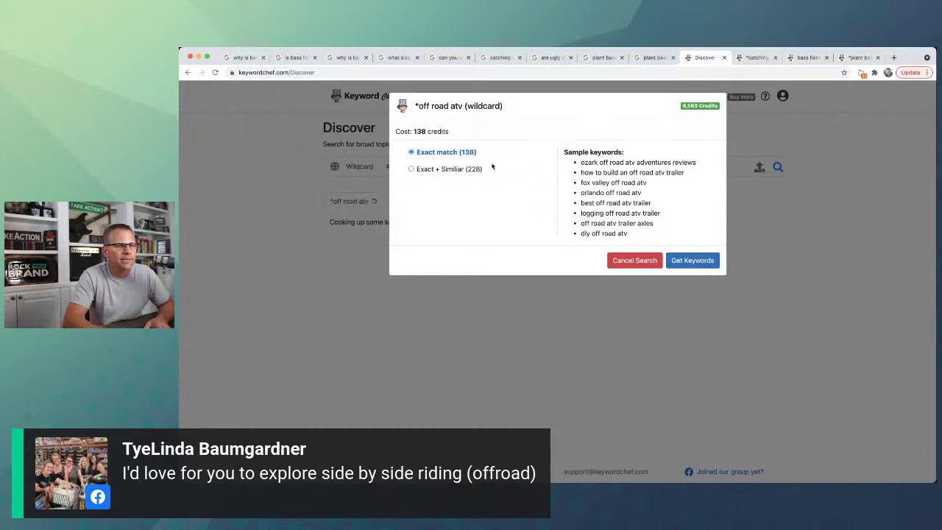
# - Cancel the pending wildcard search, switch the search type to Questions, and try a search for "offroad atv"
pyautogui.click(645, 260)
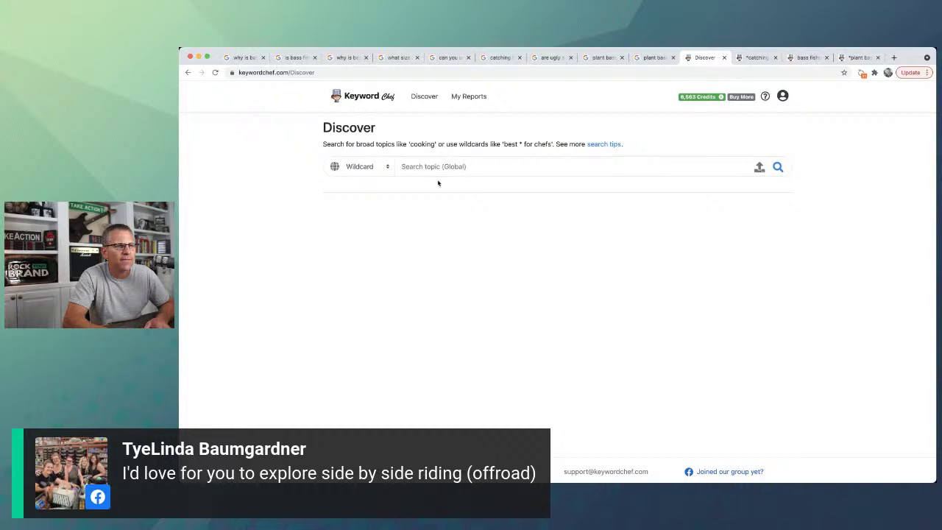
pyautogui.click(377, 166)
pyautogui.click(393, 177)
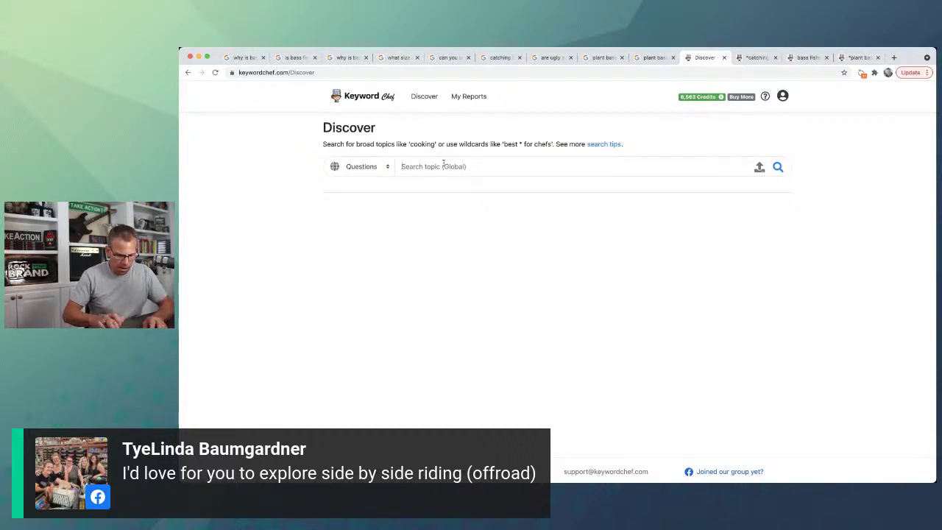
pyautogui.write('offroad')
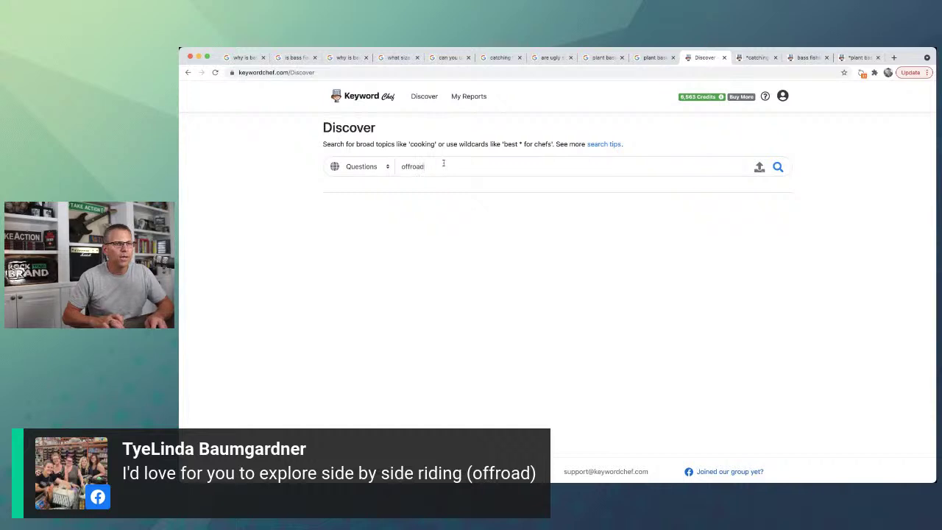
pyautogui.write(' atv')
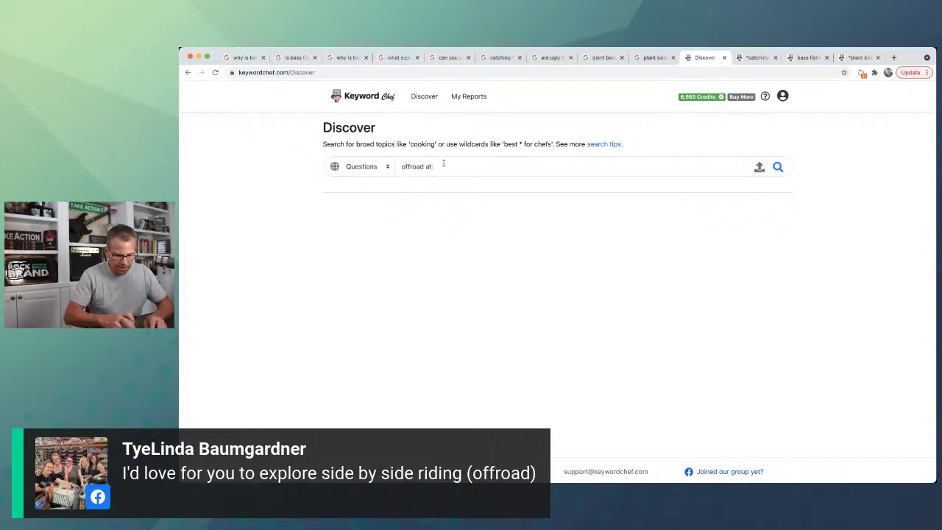
pyautogui.click(776, 169)
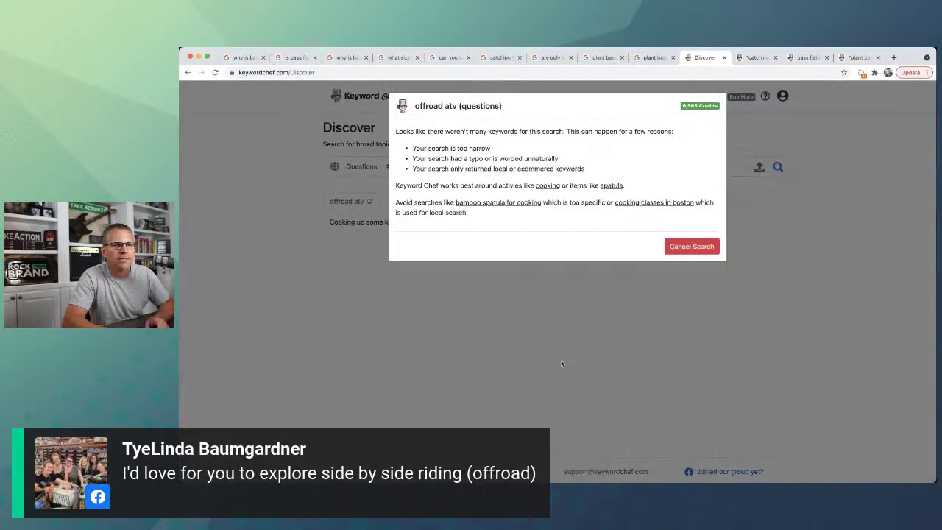
pyautogui.click(674, 246)
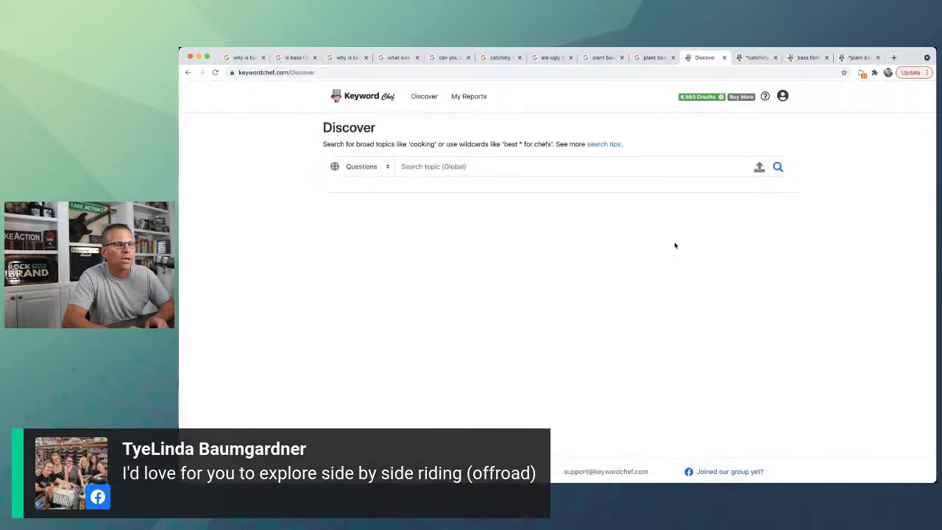
# - Try a Questions search for "off road atv" and cancel it without getting the keywords
pyautogui.click(431, 165)
pyautogui.write('o')
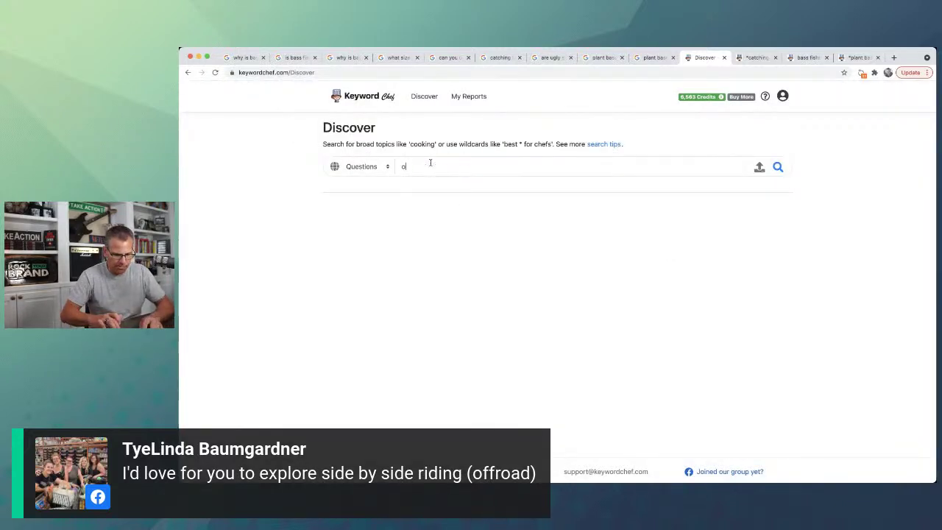
pyautogui.write('ff road')
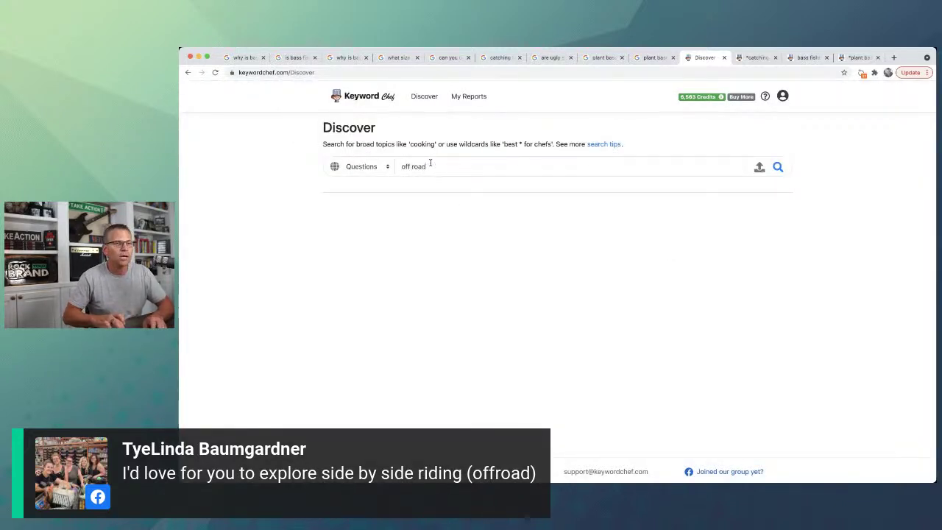
pyautogui.write('tv')
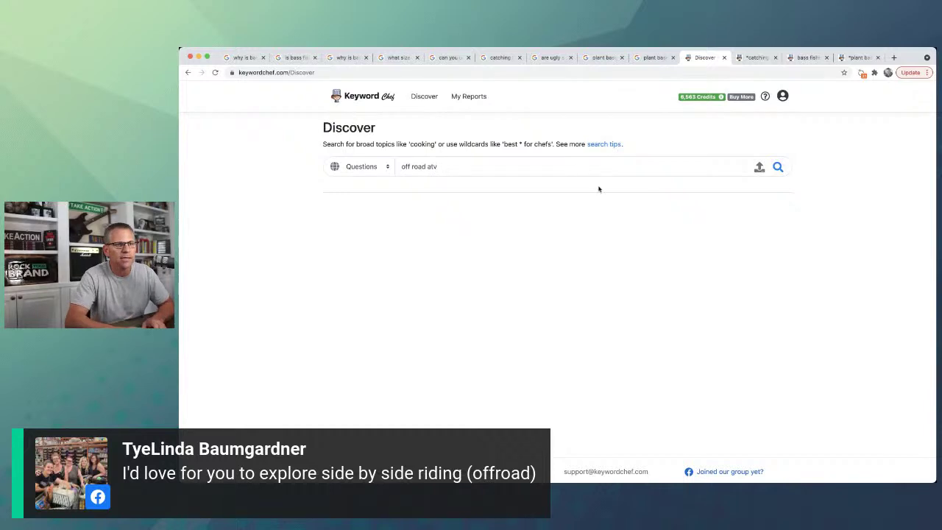
pyautogui.click(778, 168)
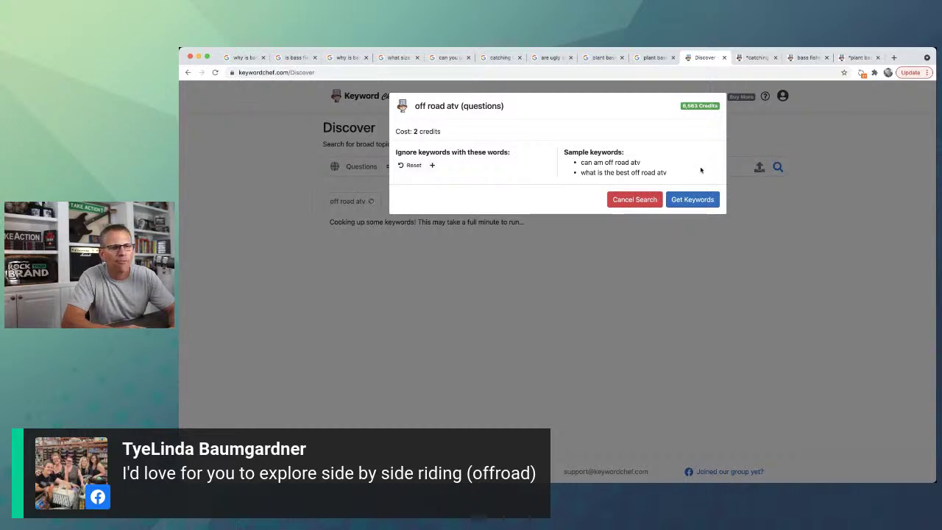
pyautogui.click(644, 201)
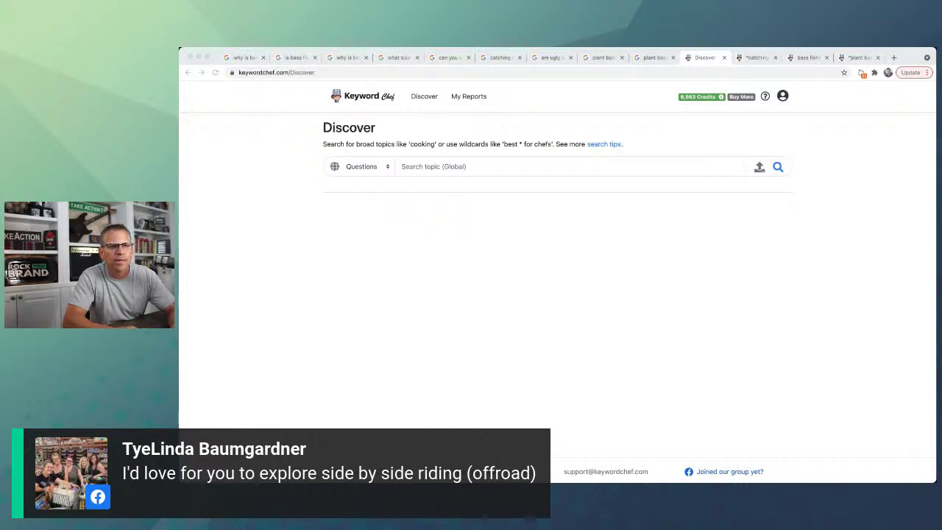
# - Try a Questions search for "atv for trails" and dismiss it
pyautogui.click(910, 58)
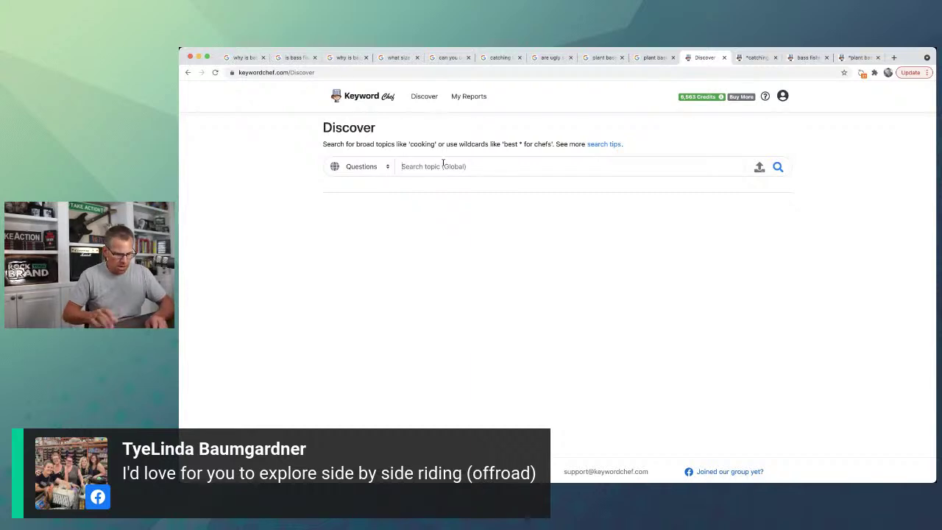
pyautogui.write('atv for')
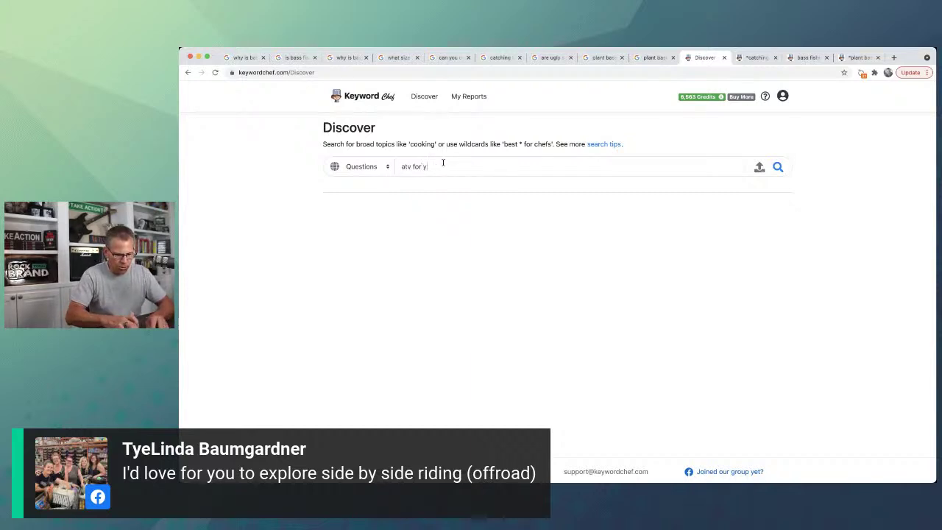
pyautogui.write(' tr')
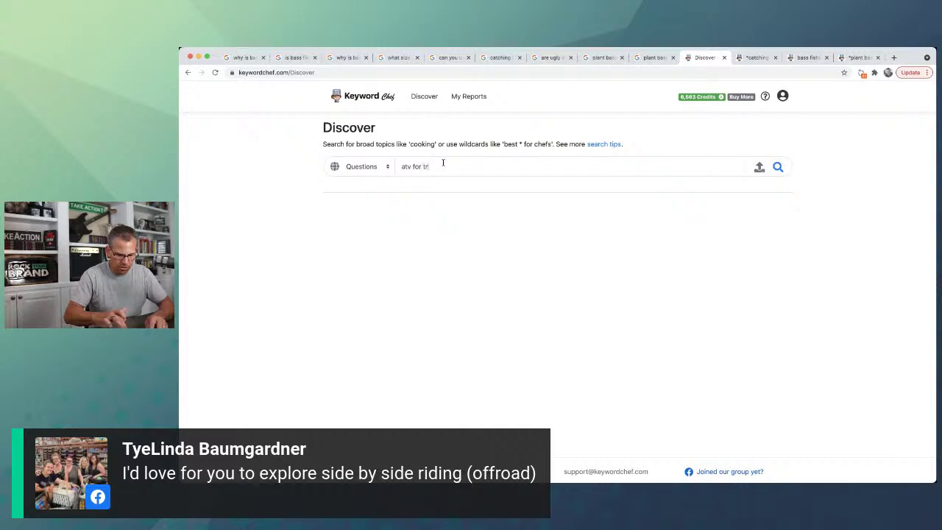
pyautogui.write('ails')
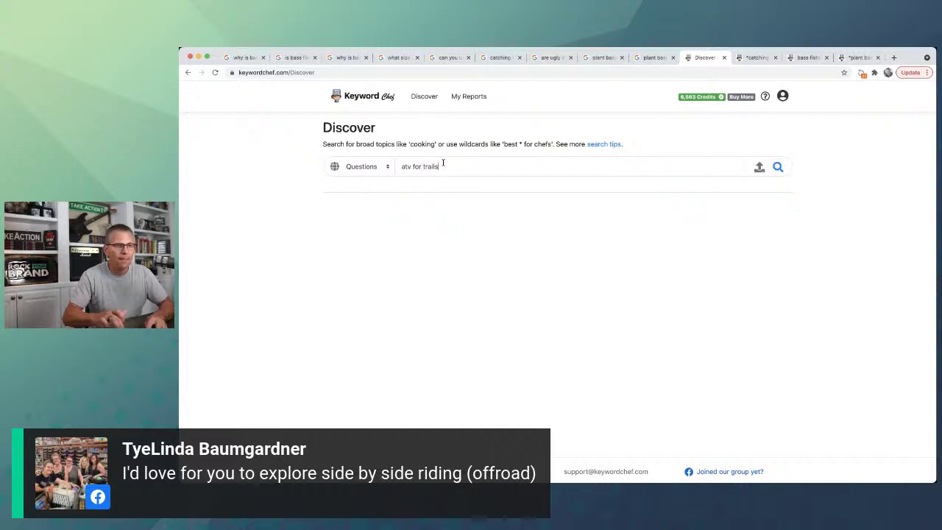
pyautogui.click(779, 168)
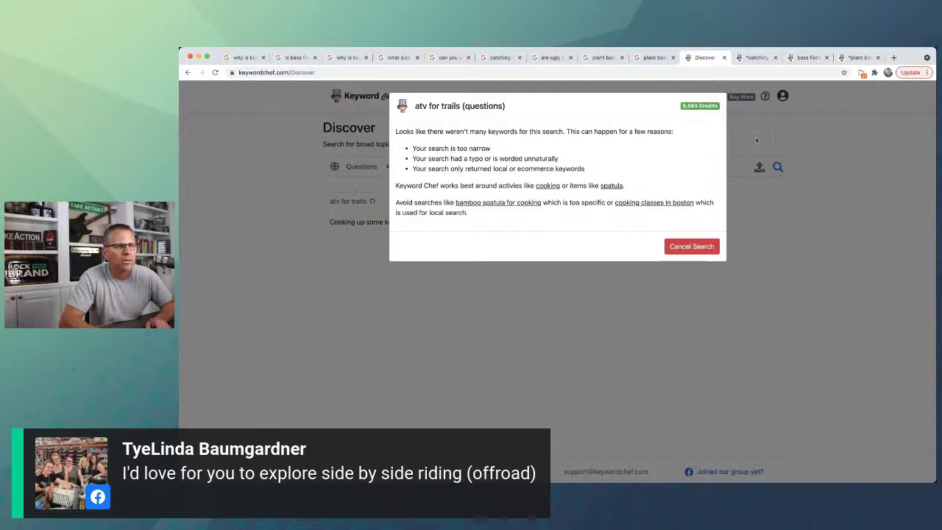
pyautogui.click(682, 246)
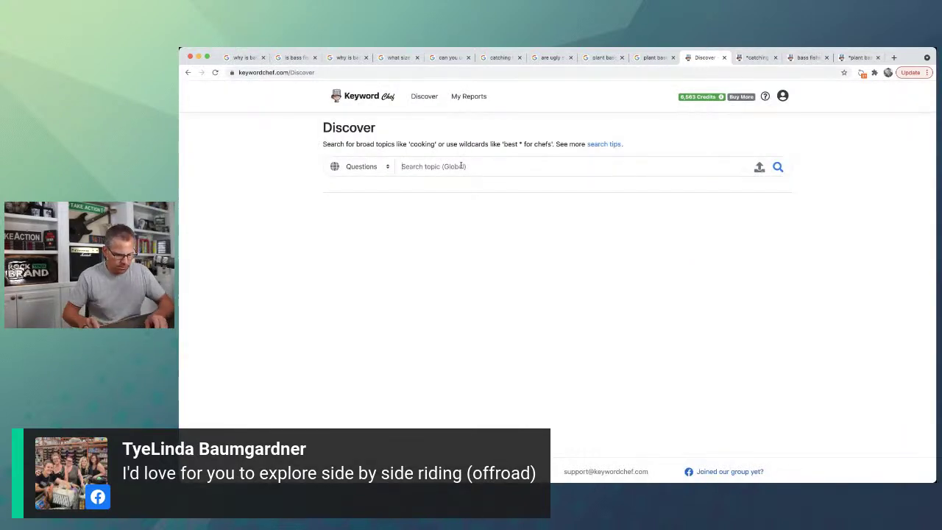
# - Run a Questions search for "side by side atv" and get its keywords
pyautogui.write('side b')
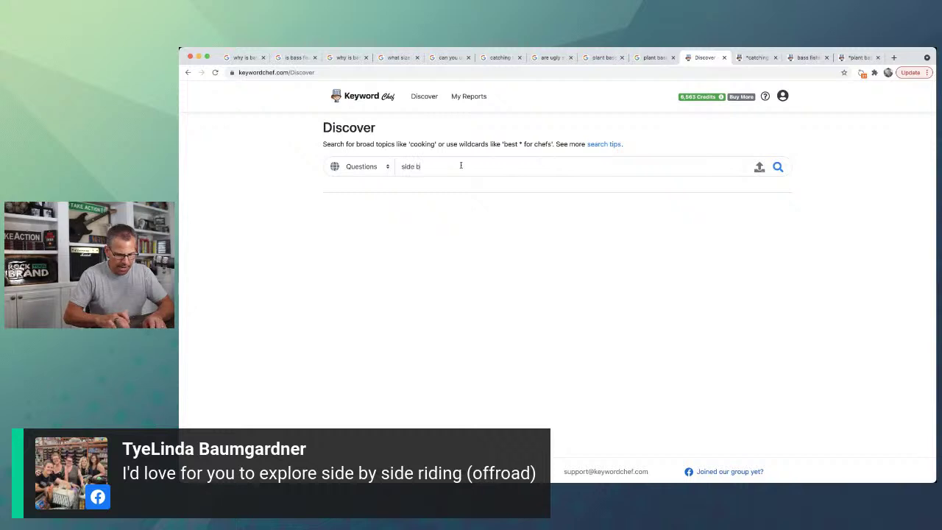
pyautogui.write('y side atv')
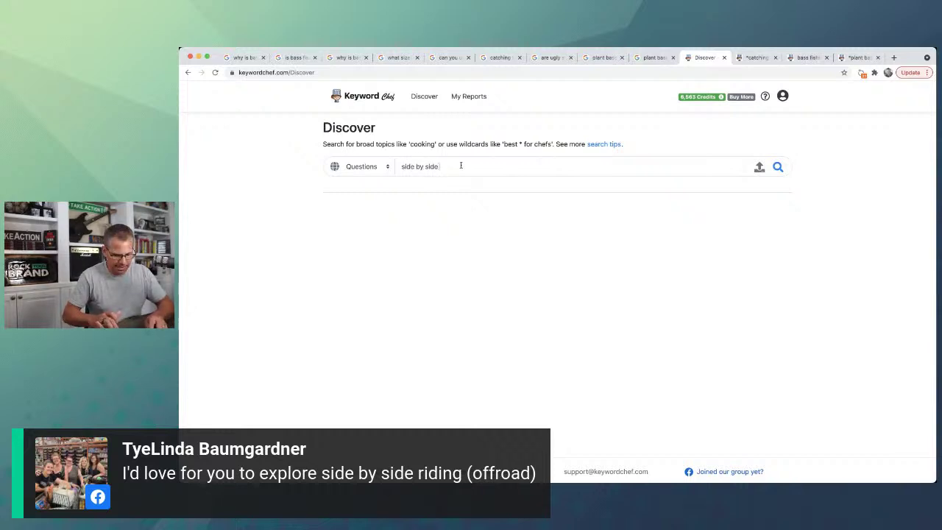
pyautogui.click(777, 167)
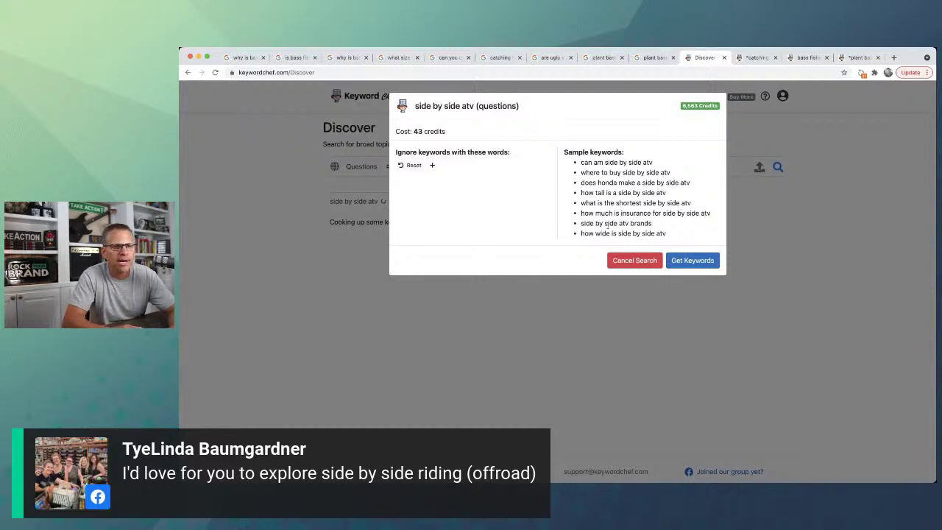
pyautogui.click(695, 263)
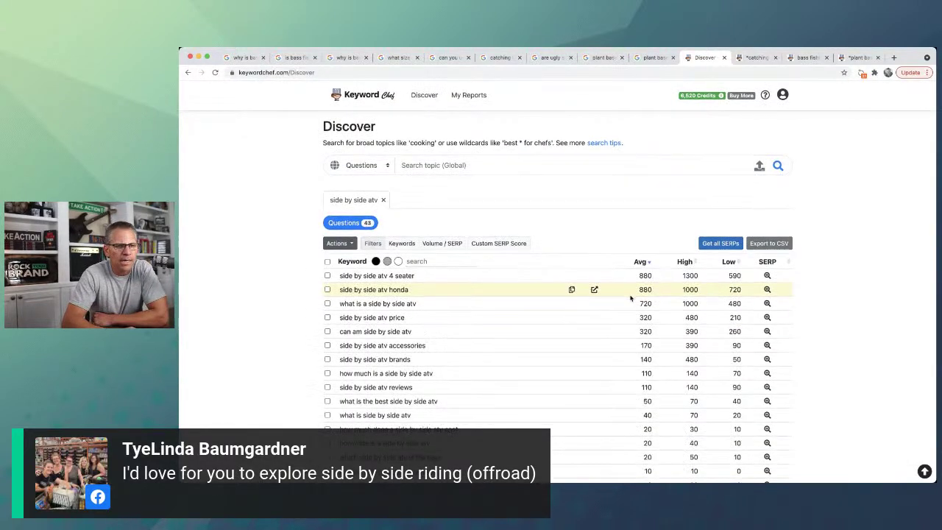
# - Get all SERP scores for the side by side atv keywords and refresh to the updated report
pyautogui.scroll(-1, 648, 291)
pyautogui.scroll(1, 657, 368)
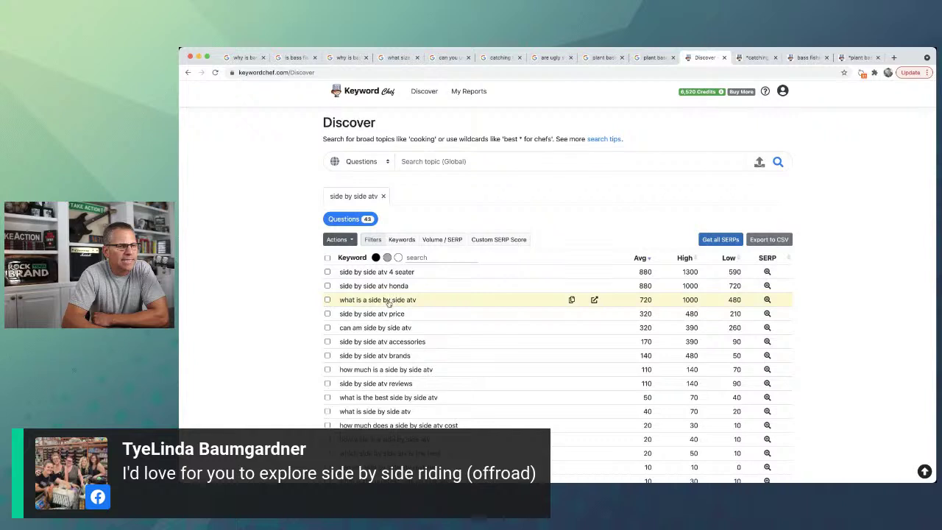
pyautogui.click(721, 240)
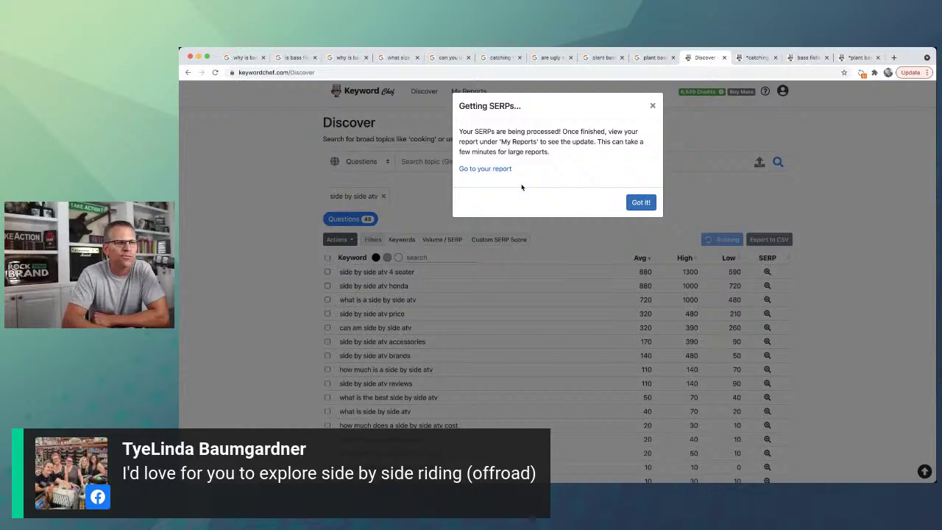
pyautogui.click(638, 203)
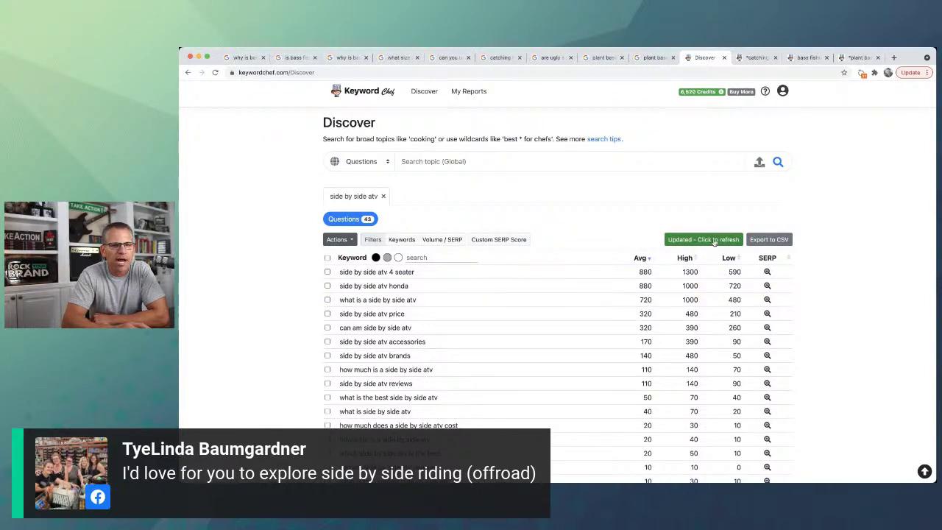
pyautogui.click(714, 243)
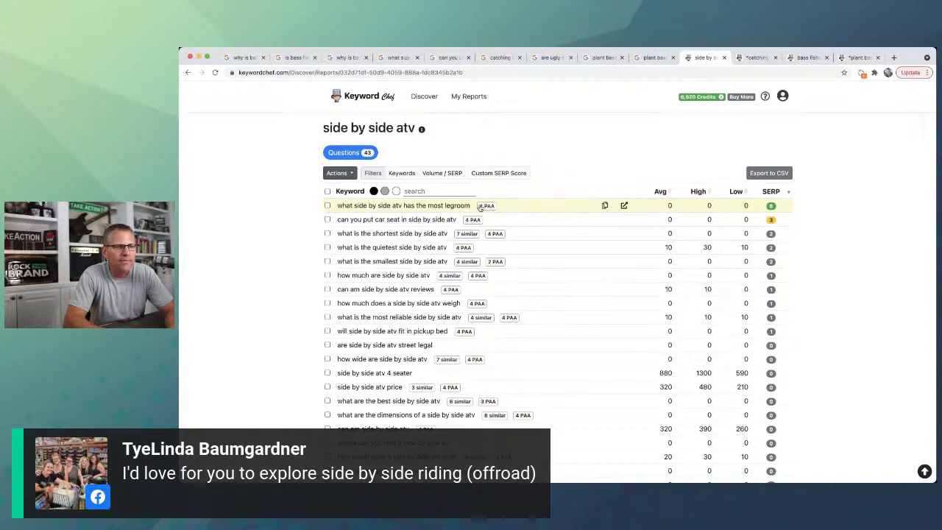
# - Examine the search results behind the SERP scores of the higher-scoring side by side atv questions and look through the remaining keywords
pyautogui.moveTo(769, 205)
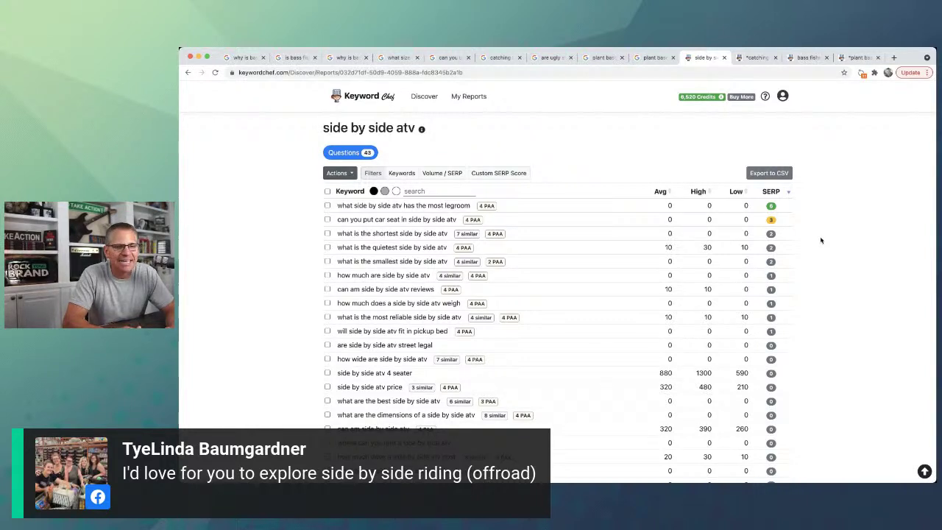
pyautogui.moveTo(771, 220)
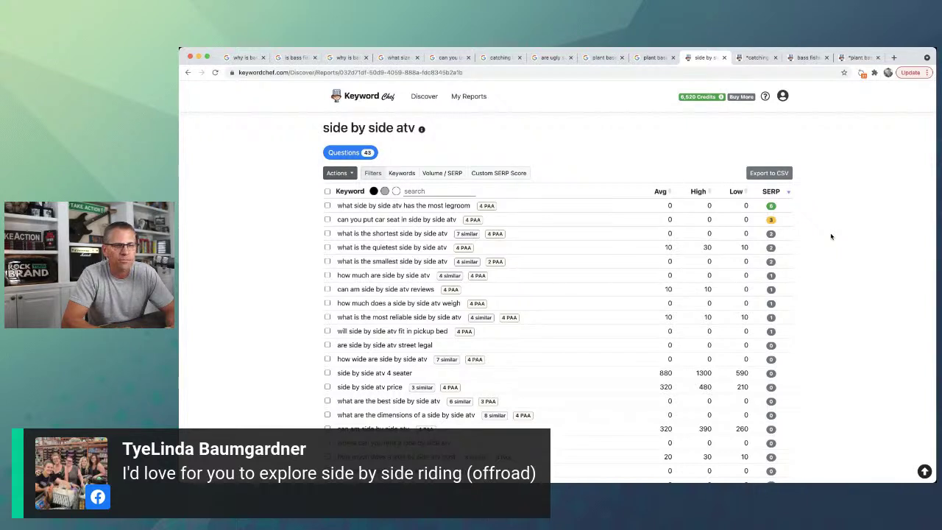
pyautogui.moveTo(770, 234)
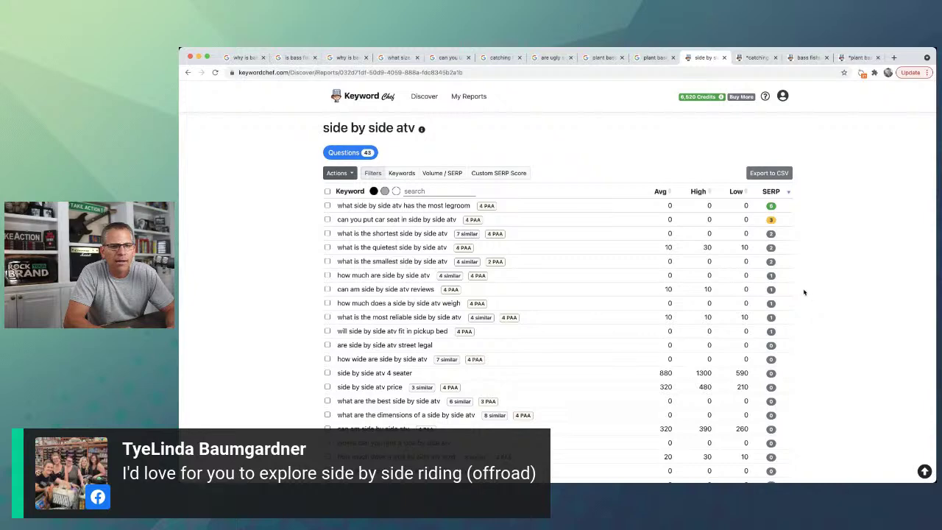
pyautogui.moveTo(770, 264)
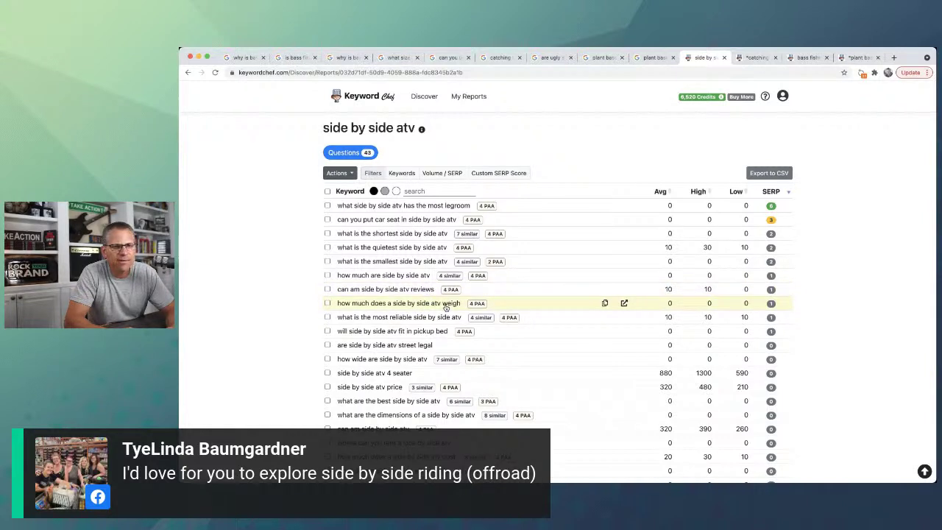
pyautogui.moveTo(770, 303)
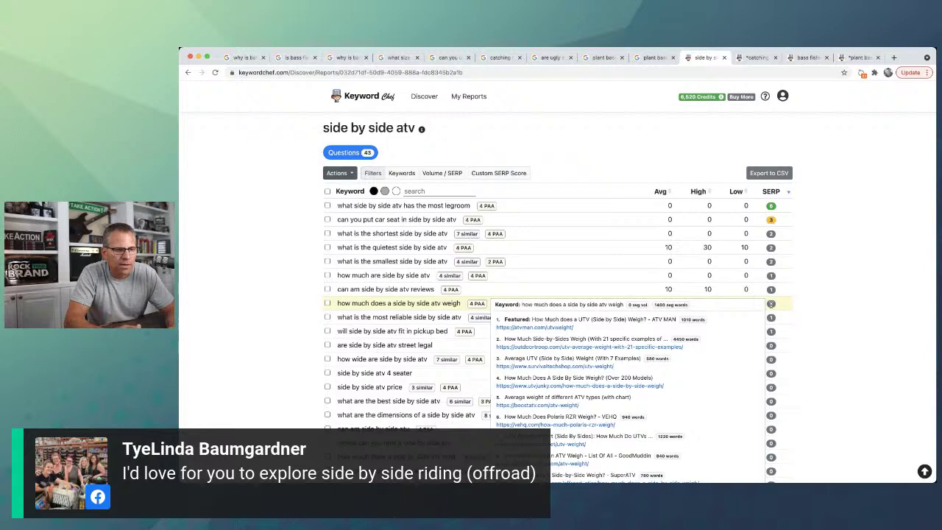
pyautogui.scroll(-2, 771, 303)
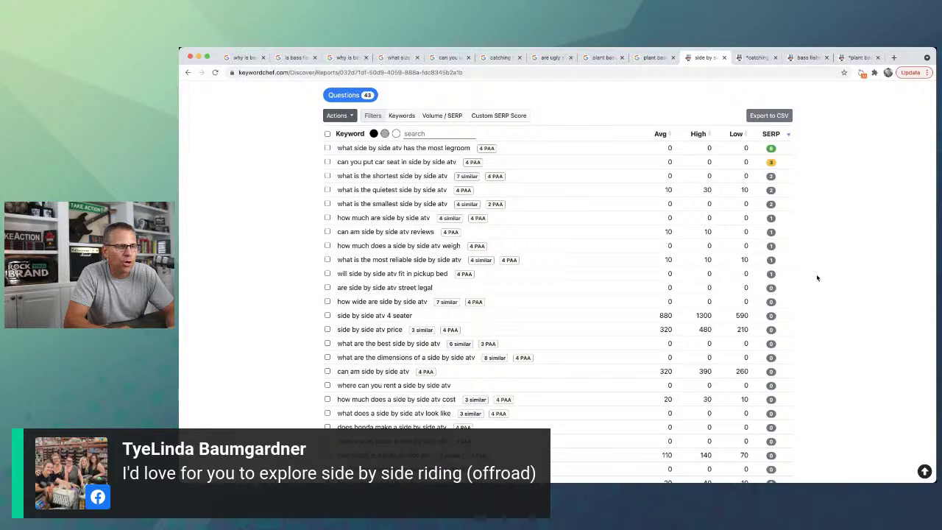
pyautogui.scroll(-9, 813, 286)
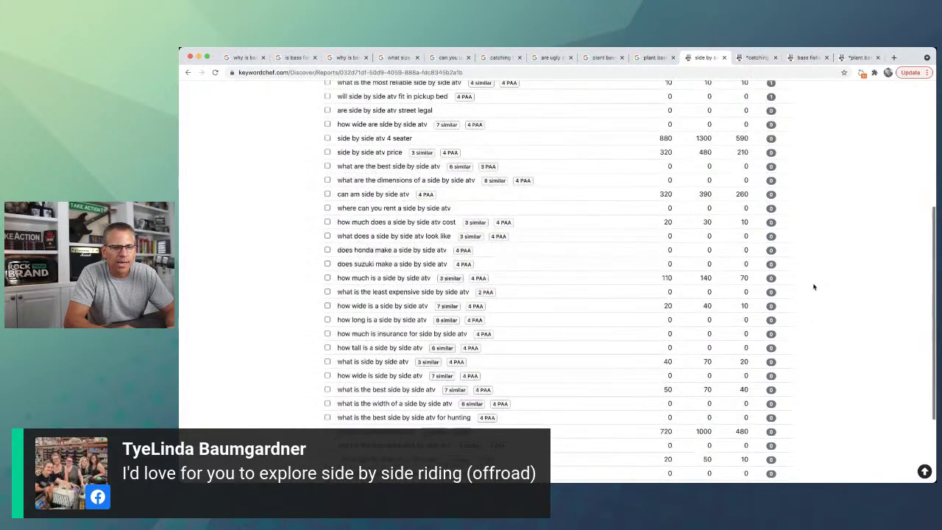
pyautogui.scroll(10, 813, 287)
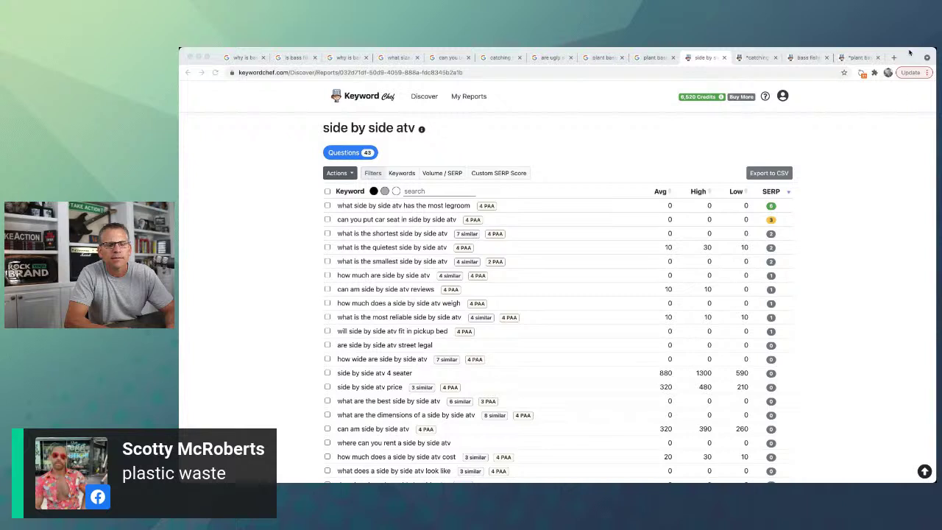
pyautogui.press('super+Tab')
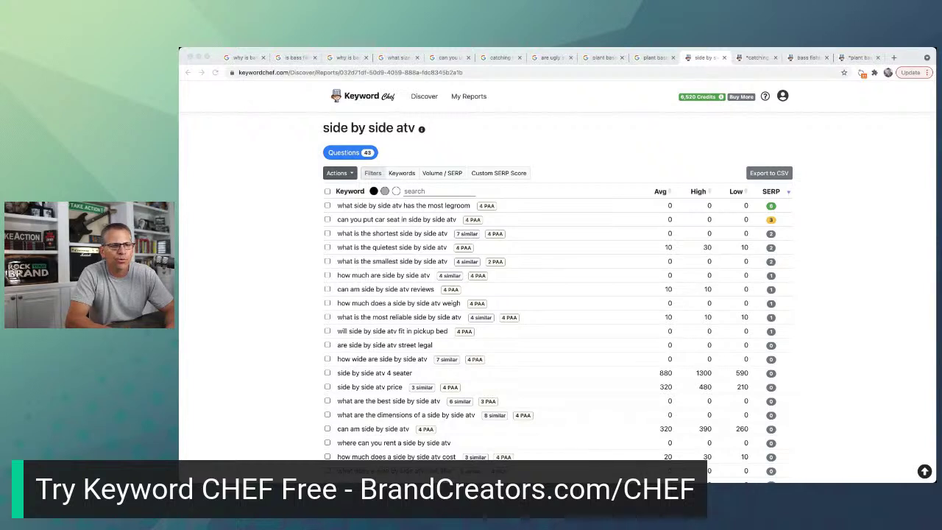
pyautogui.click(834, 143)
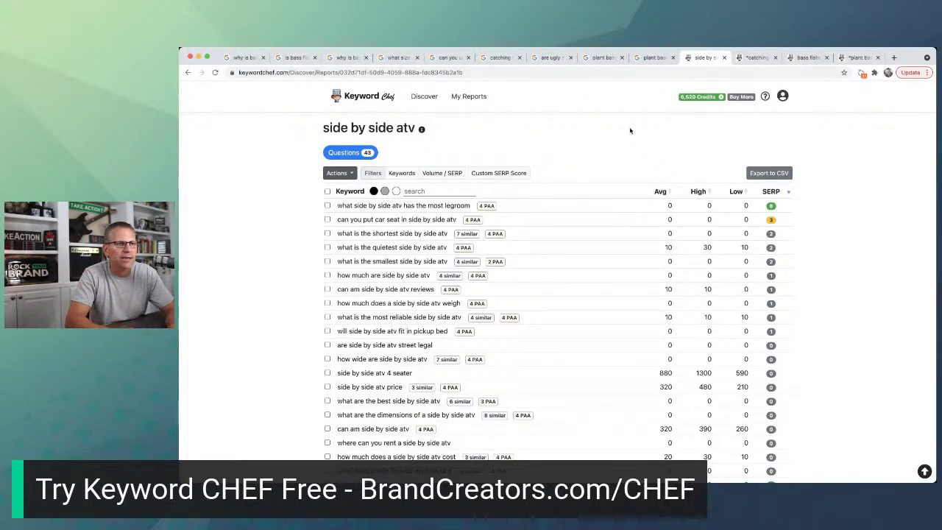
# - Try a new Wildcard search for "*plastic waste" and cancel it without getting the keywords
pyautogui.click(425, 97)
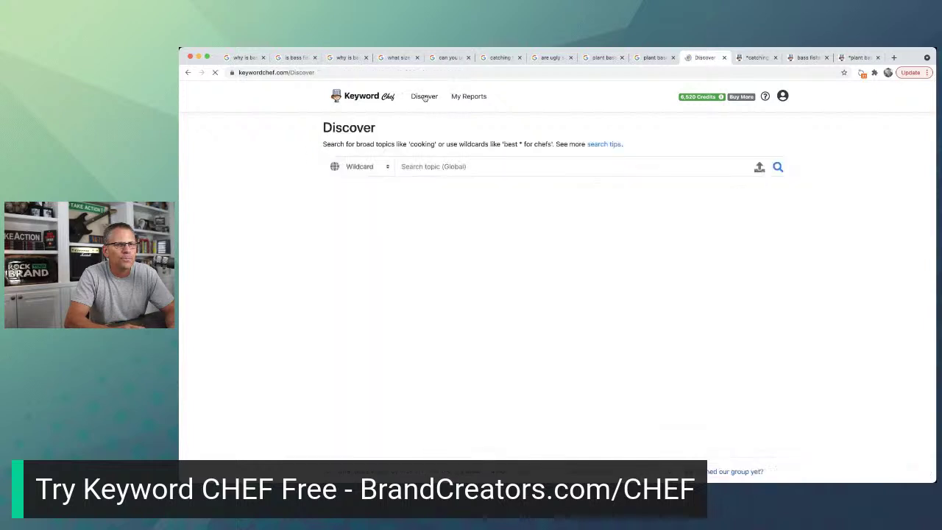
pyautogui.click(412, 167)
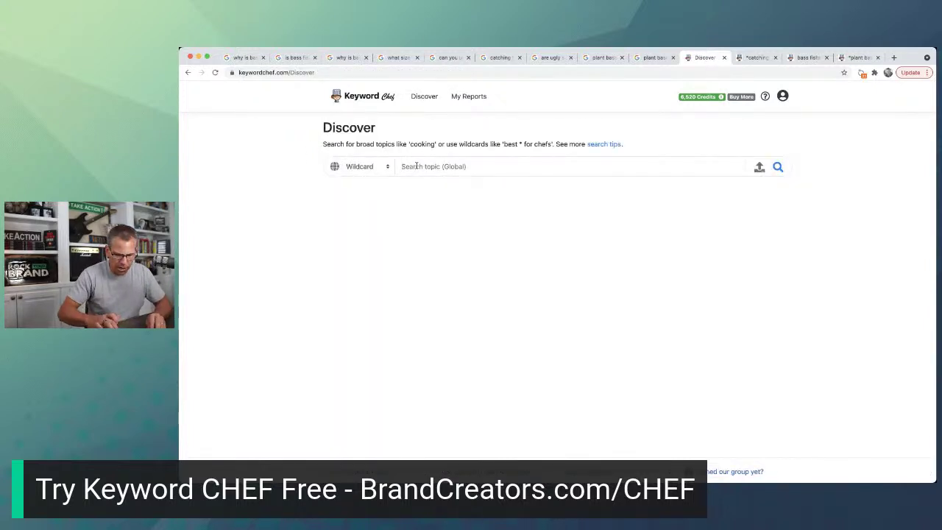
pyautogui.write('*plas')
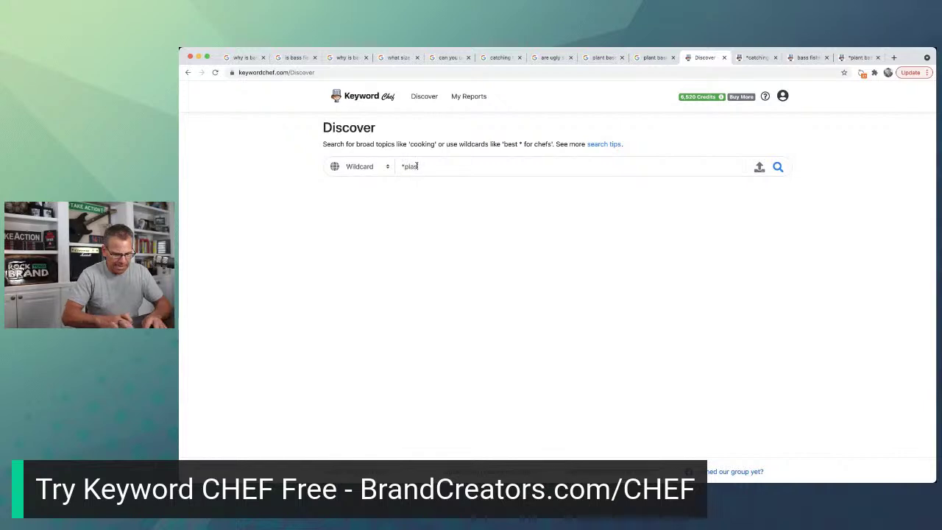
pyautogui.write('tic waste')
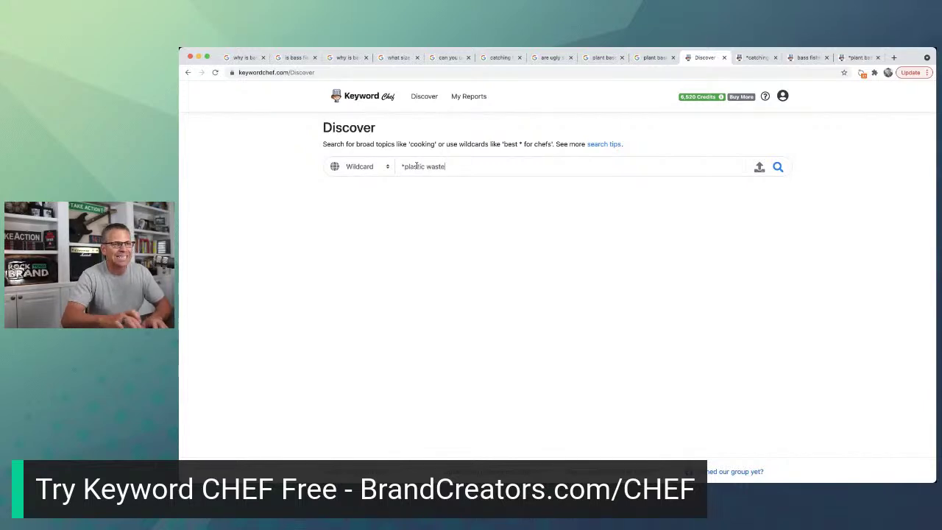
pyautogui.click(778, 168)
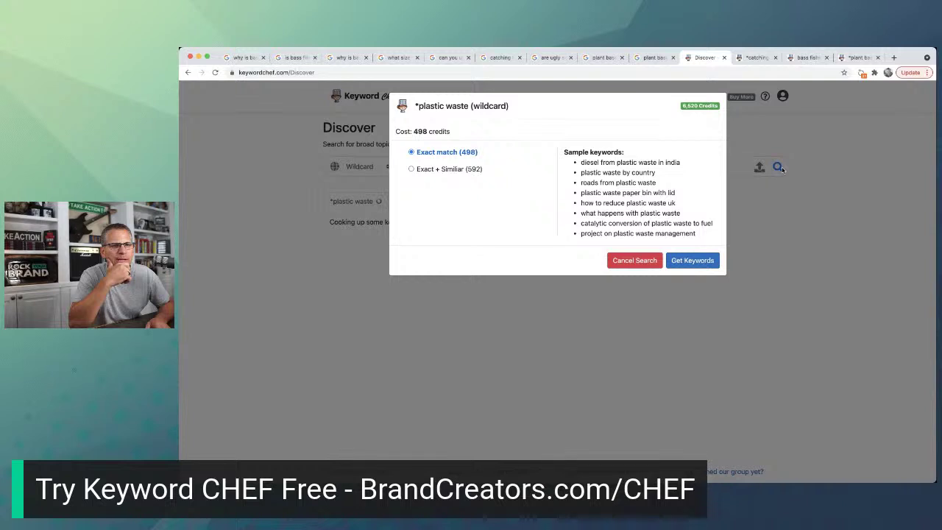
pyautogui.click(635, 260)
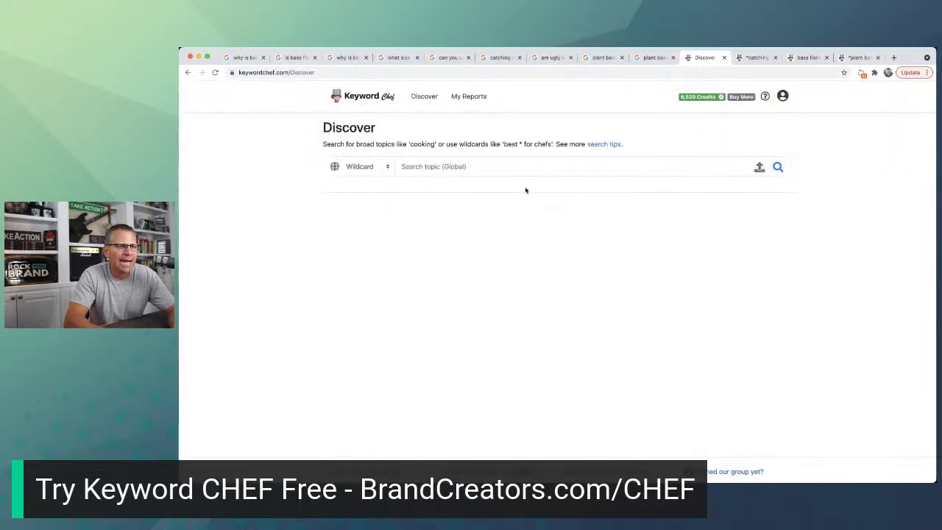
# - Run a global Questions search for the topic "plastic waste"
pyautogui.click(383, 168)
pyautogui.click(437, 165)
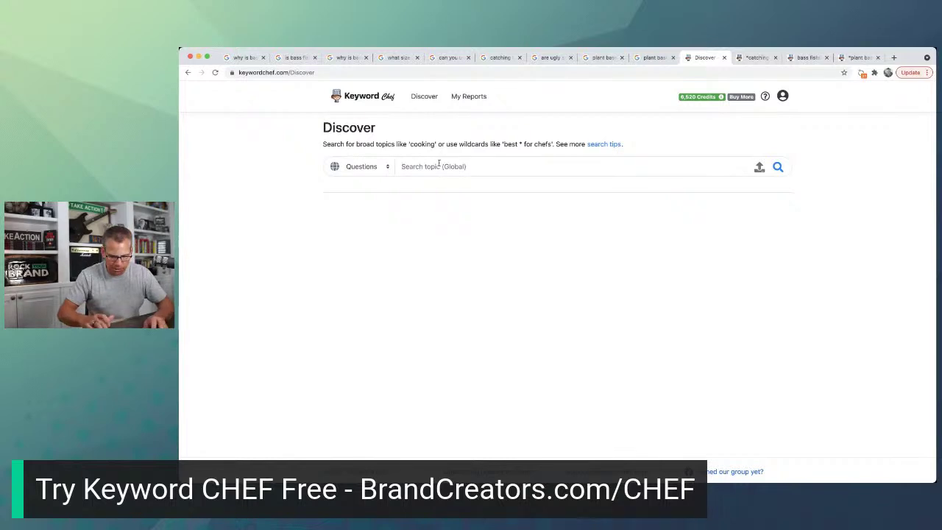
pyautogui.write('plastic waste')
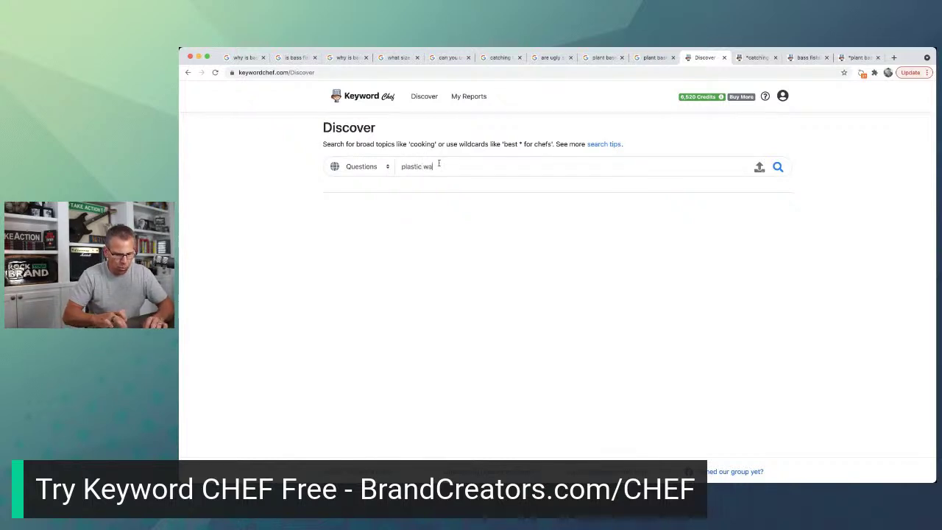
pyautogui.click(778, 167)
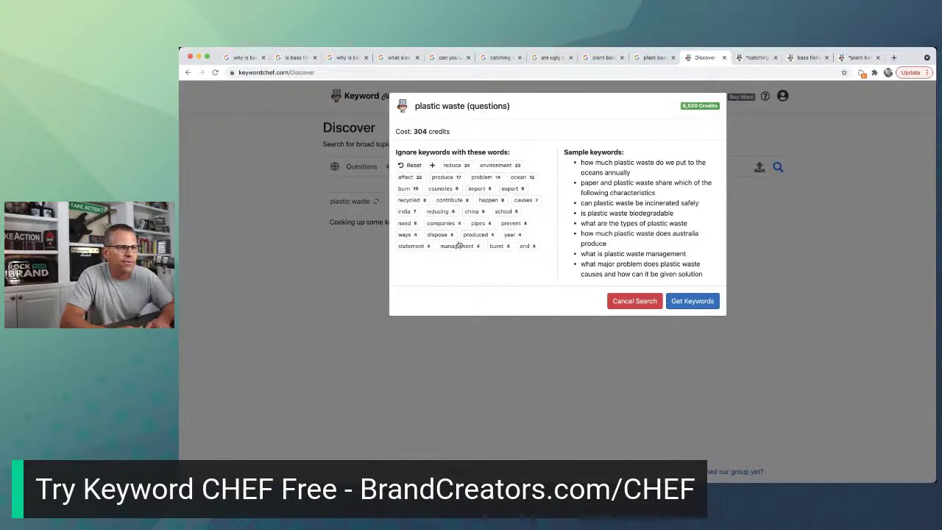
# - Ignore keywords containing "india" and get the rest of the plastic waste question keywords
pyautogui.click(411, 212)
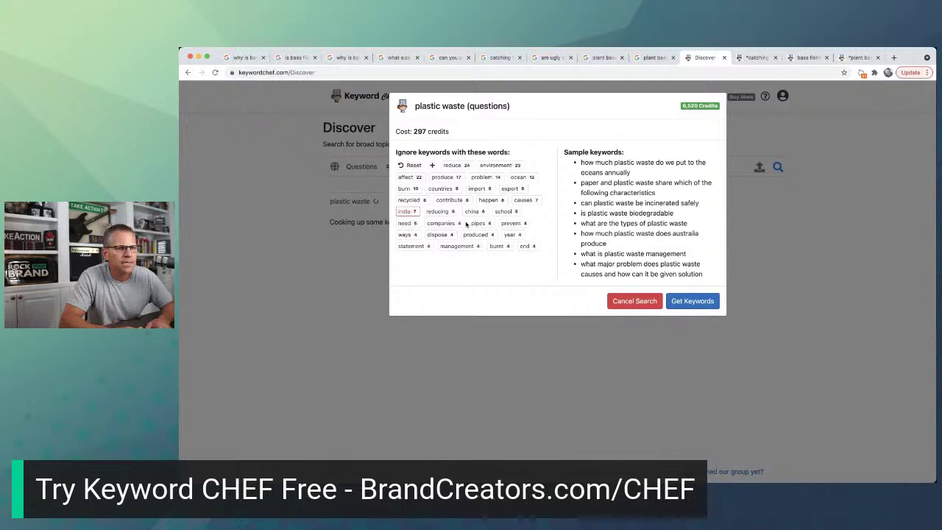
pyautogui.click(475, 213)
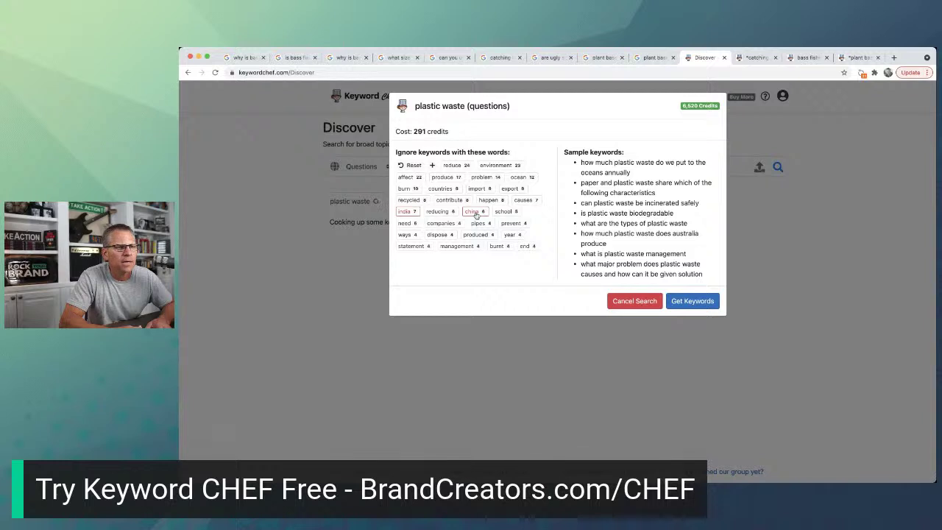
pyautogui.click(476, 214)
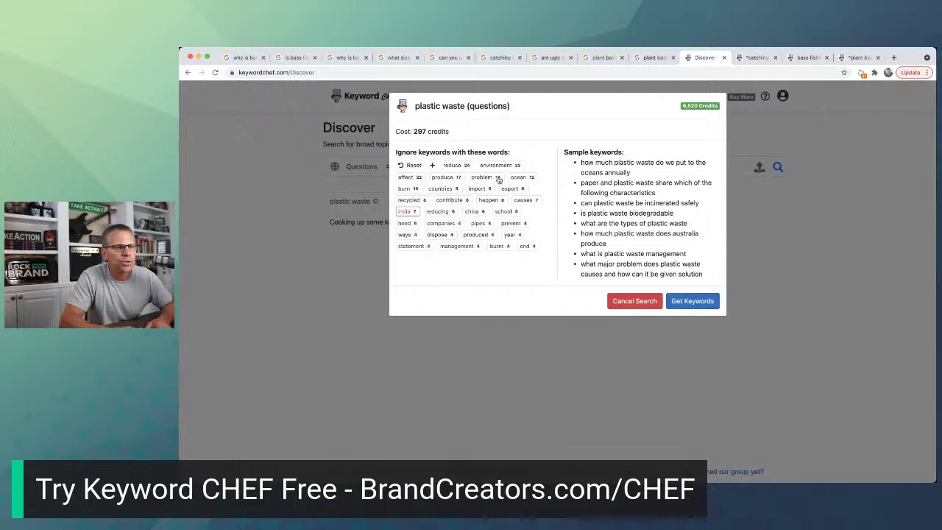
pyautogui.click(689, 302)
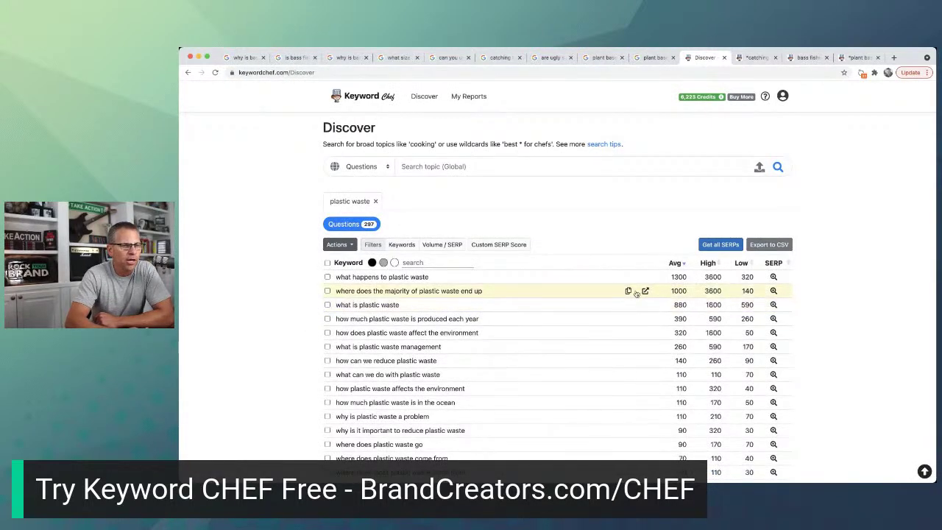
# - Request all SERP scores for the plastic waste question keywords and dismiss the processing notice
pyautogui.scroll(-1, 633, 292)
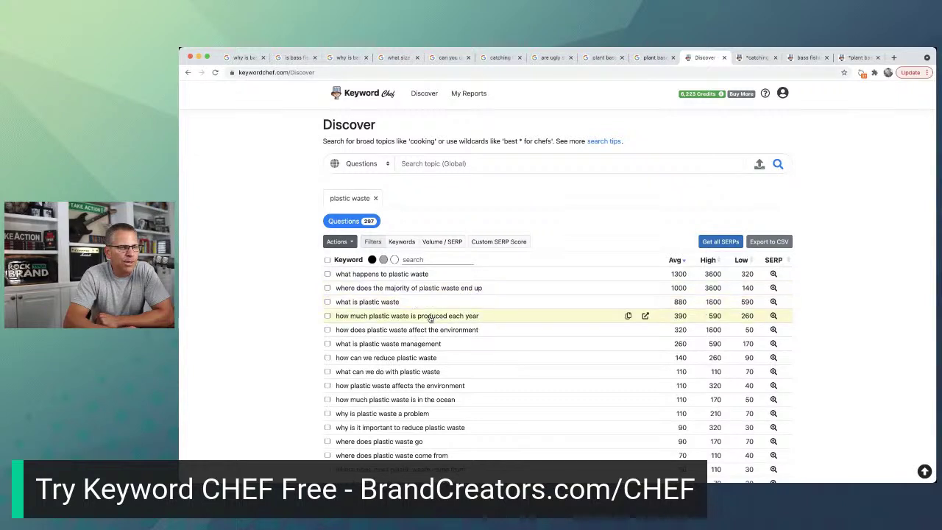
pyautogui.click(712, 243)
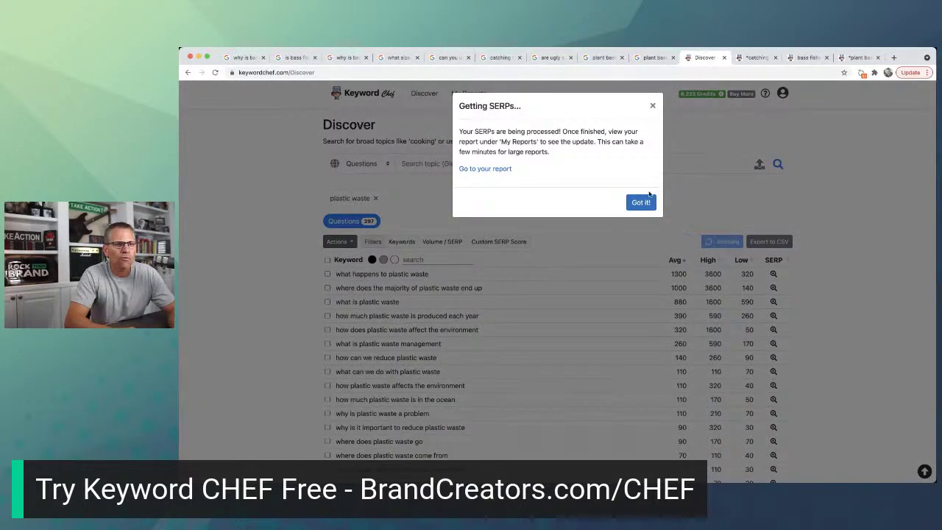
pyautogui.click(649, 200)
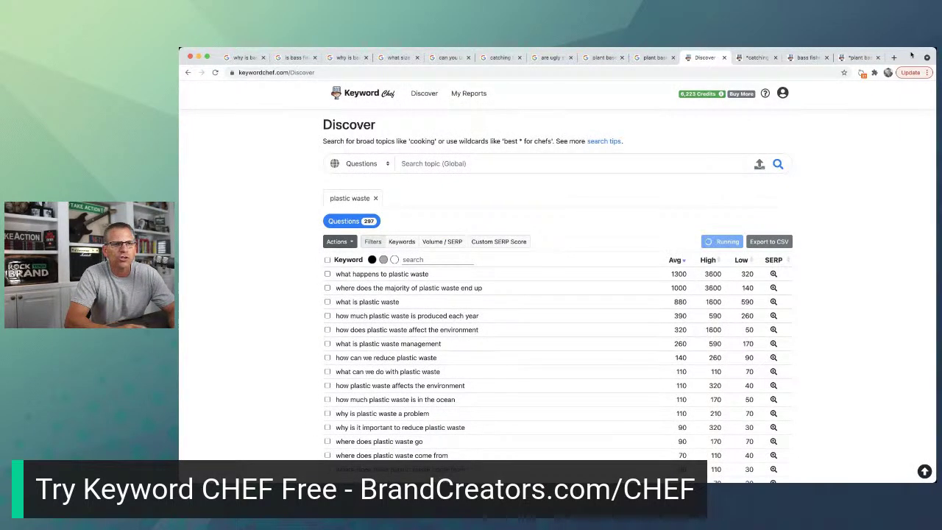